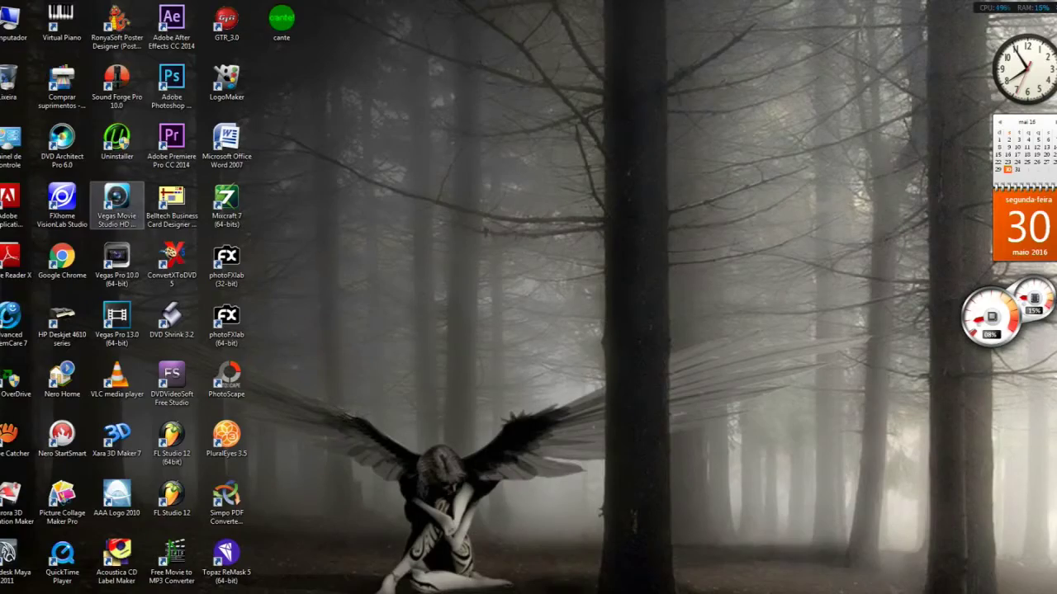
Launch After Effects and create composition EFEITO ESPECIAL with the HDTV 1080 25 preset, 30 seconds long.
left_click(178, 30)
double_click(178, 31)
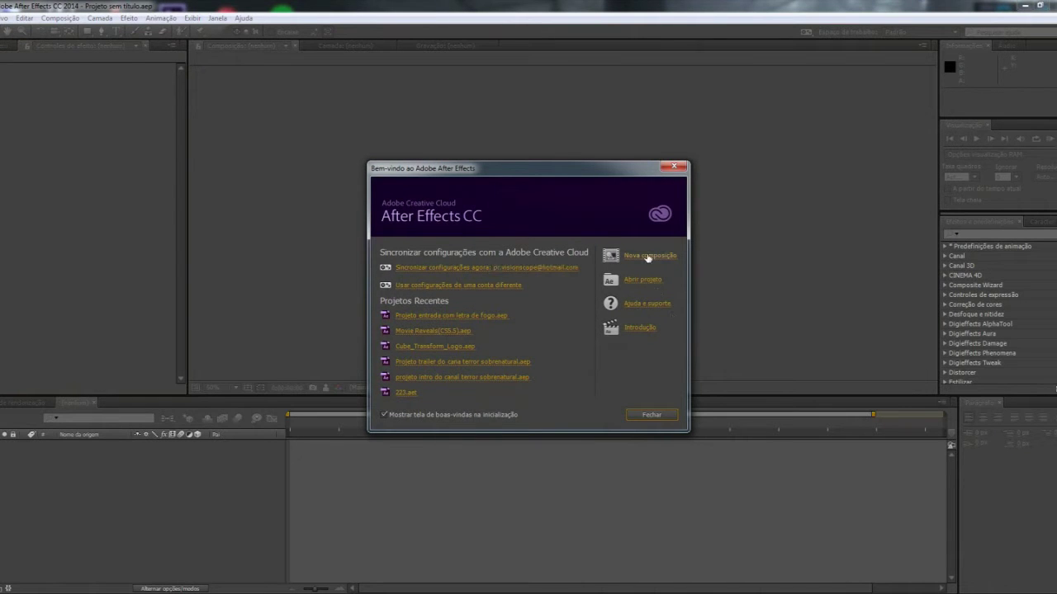
left_click(649, 258)
type("EFEITO ESPECIAL")
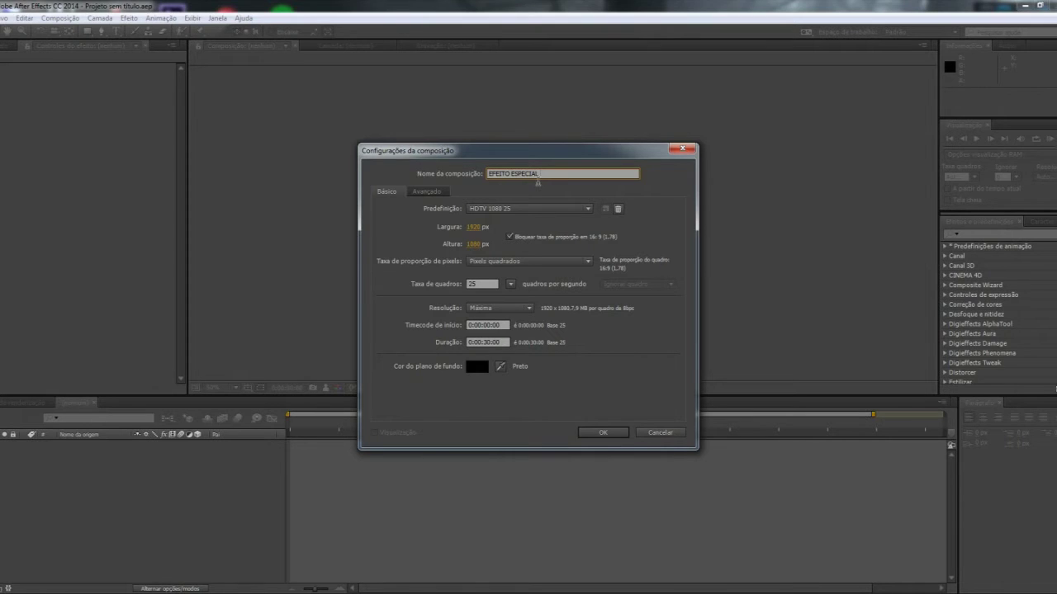
left_click(618, 433)
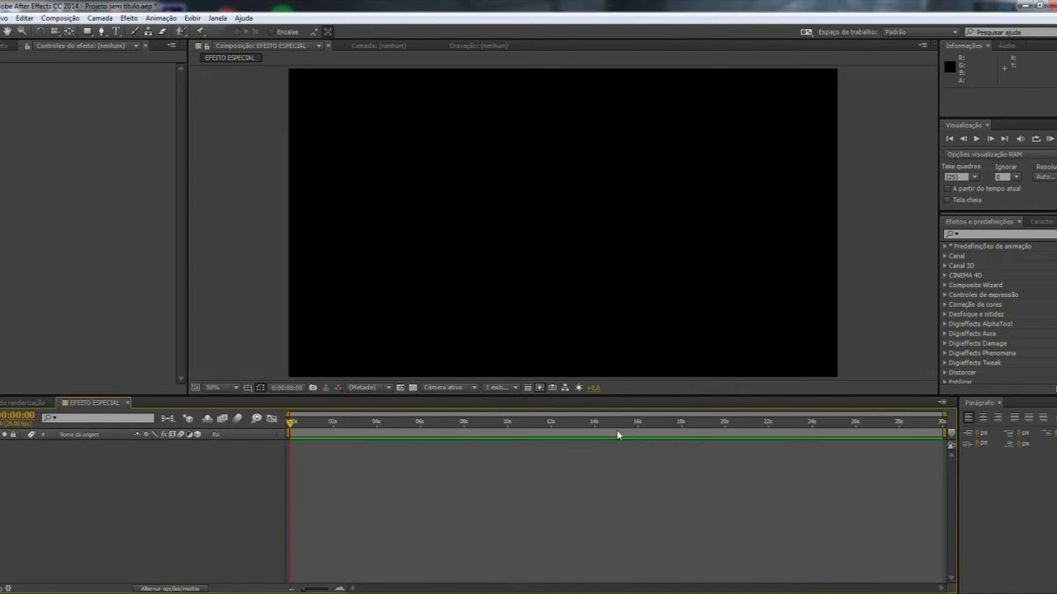
Import FANTASMA NO ESPELHO.MTS via Arquivo > Importar and add it to the EFEITO ESPECIAL composition.
key("alt+a")
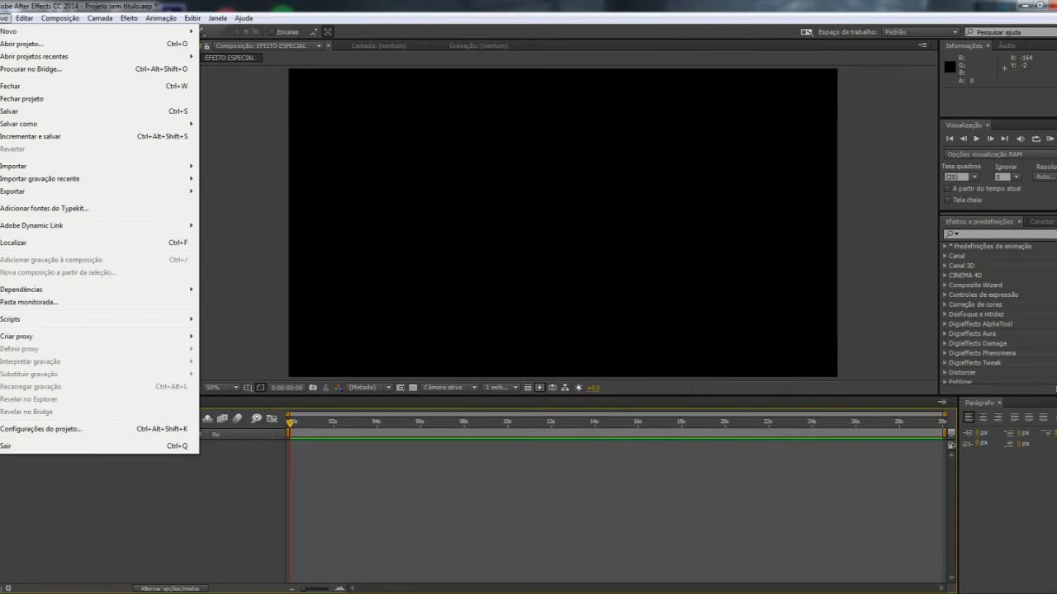
mouse_move(9, 168)
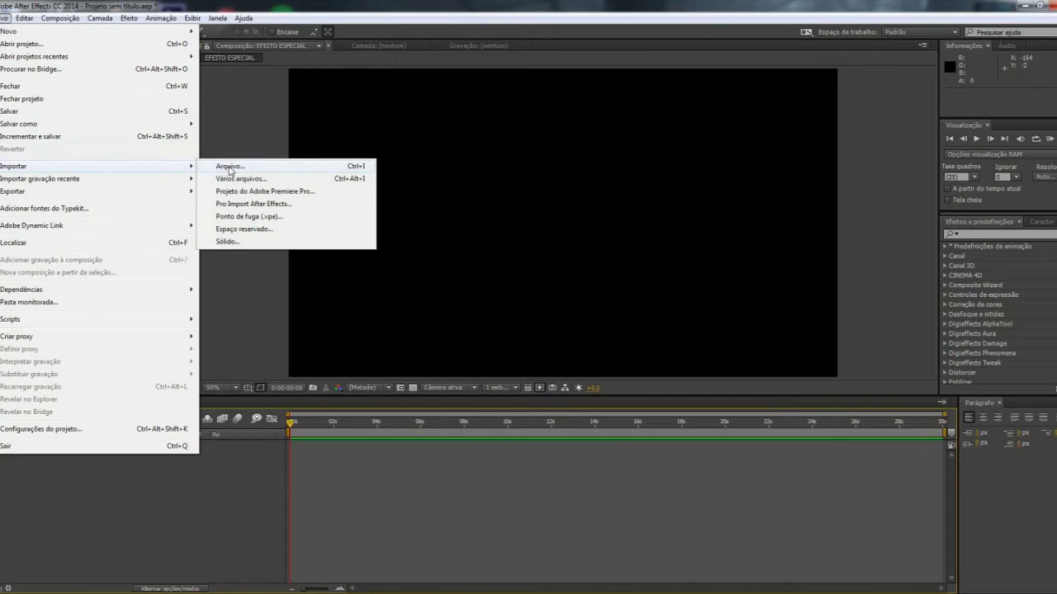
left_click(244, 169)
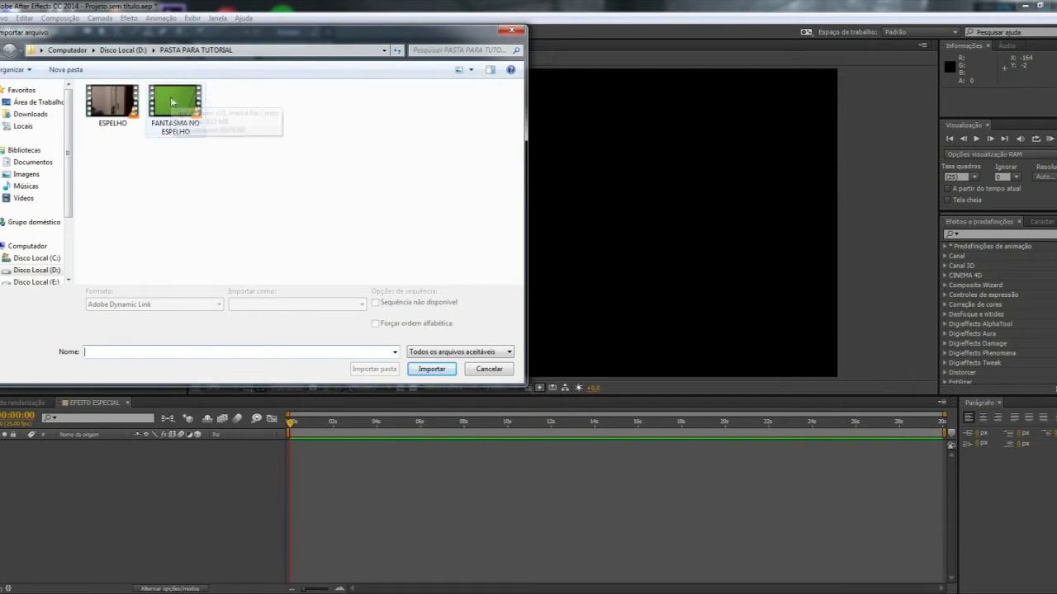
double_click(175, 101)
left_click_drag(14, 82, 558, 222)
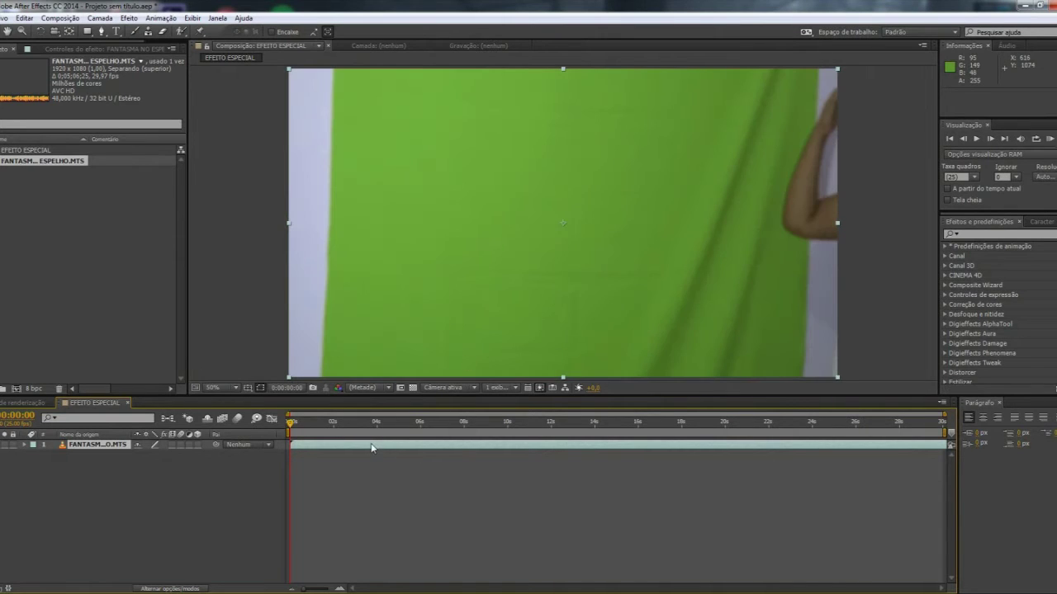
Shift and trim the FANTASMA NO ESPELHO layer so its in point sits at 0:00:14:24.
left_click_drag(290, 444, 426, 450)
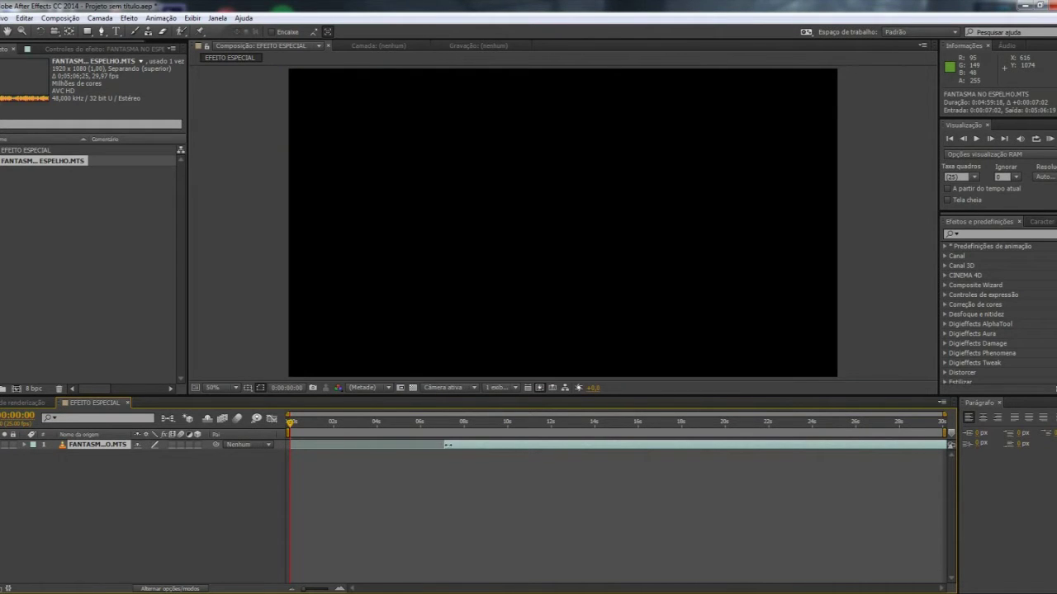
left_click(399, 425)
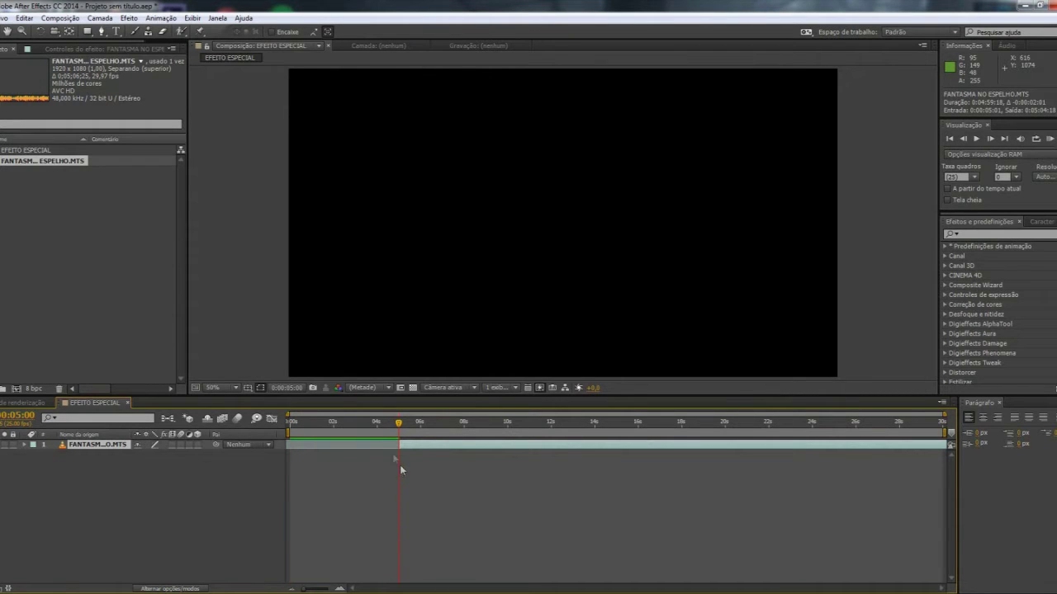
left_click_drag(414, 425, 639, 425)
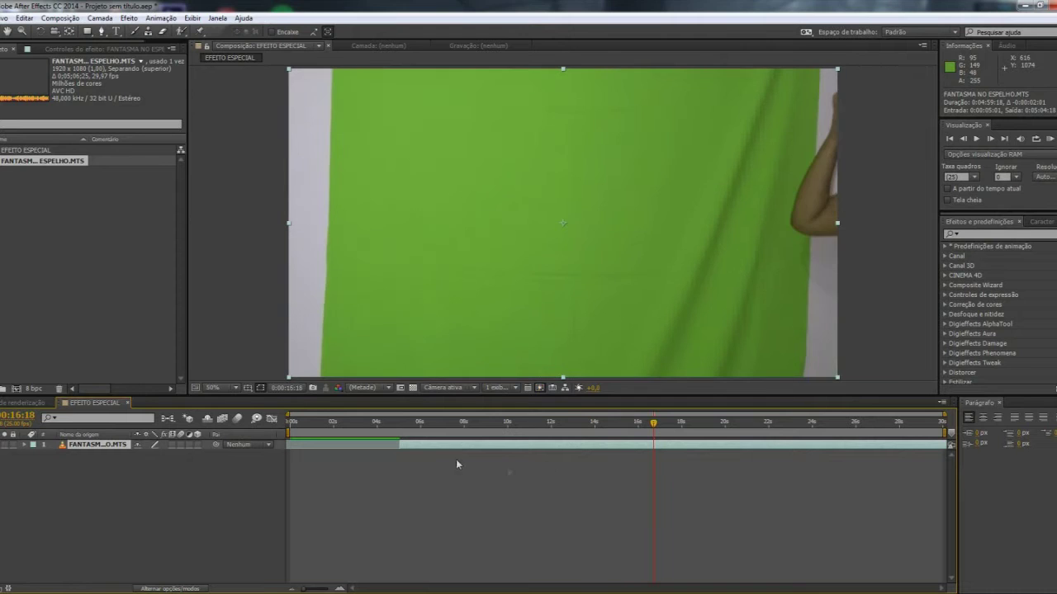
mouse_move(413, 451)
left_mouse_down()
mouse_move(639, 446)
mouse_move(485, 450)
left_mouse_up()
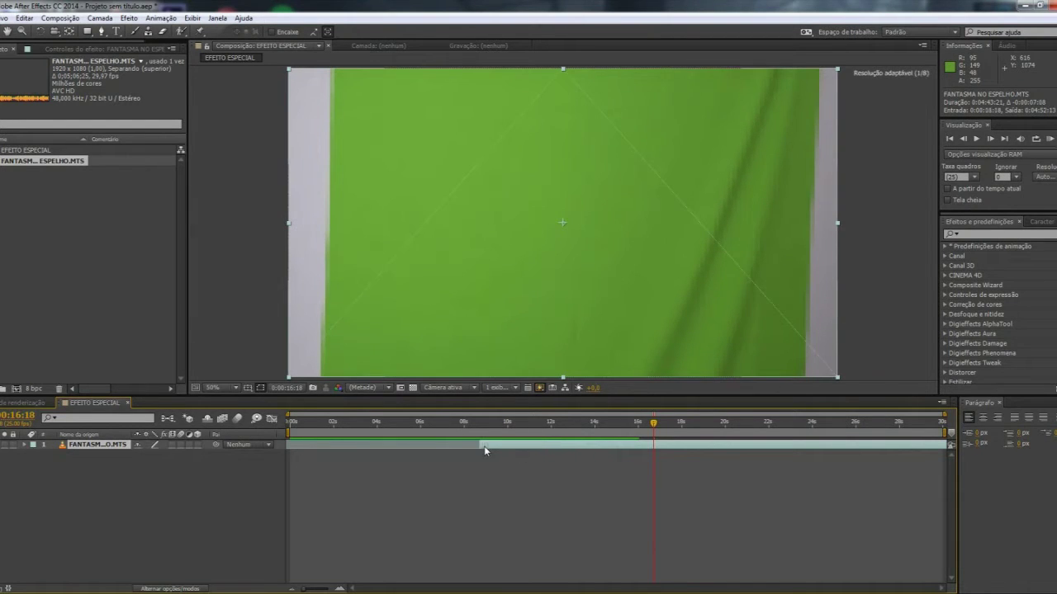
mouse_move(484, 446)
left_mouse_down()
mouse_move(671, 446)
mouse_move(622, 444)
mouse_move(616, 424)
mouse_move(764, 417)
mouse_move(621, 424)
mouse_move(597, 447)
mouse_move(550, 448)
mouse_move(566, 443)
left_mouse_up()
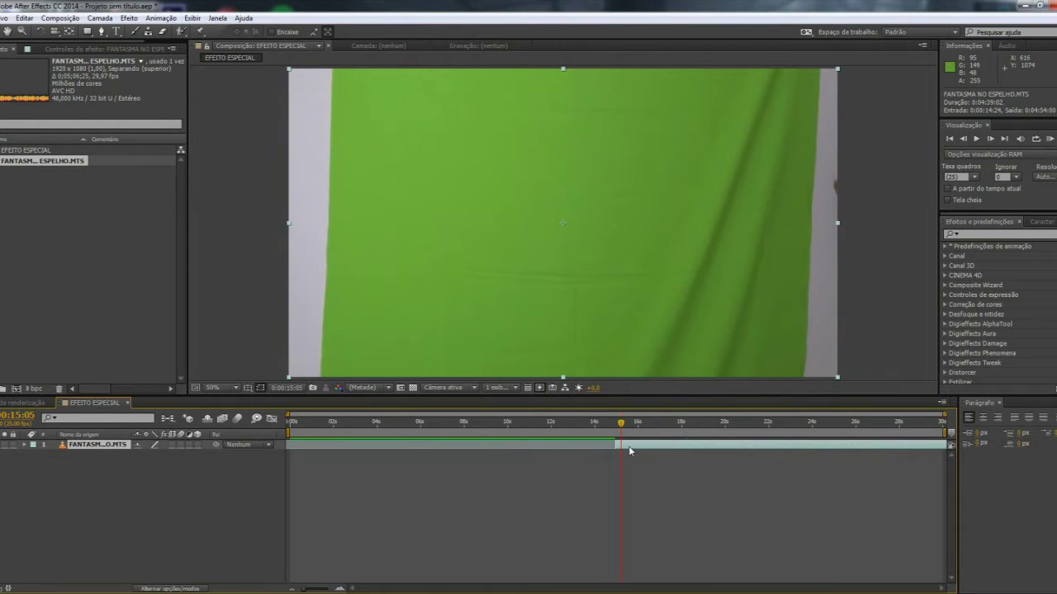
With the Pen tool, trace mask points down the green screen's left edge and along its bottom.
left_click(101, 31)
left_click(330, 68)
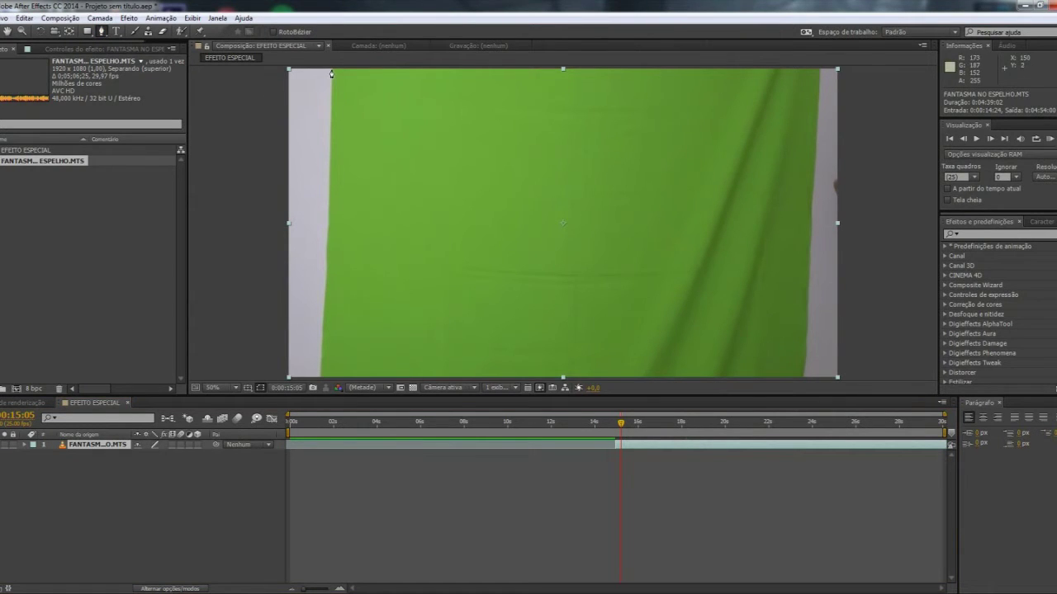
left_click(330, 193)
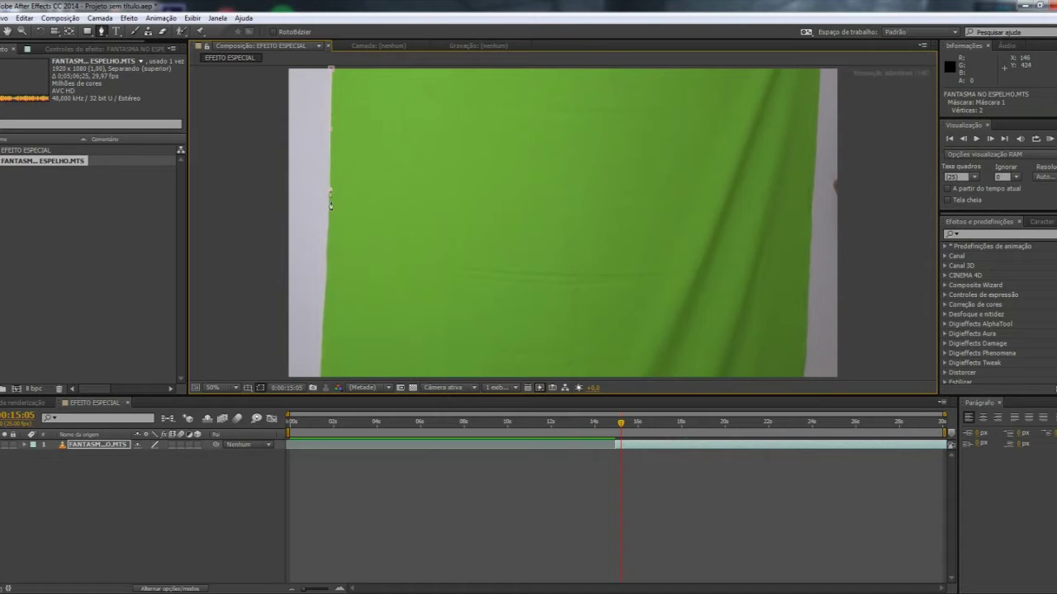
left_click(328, 258)
left_click(325, 287)
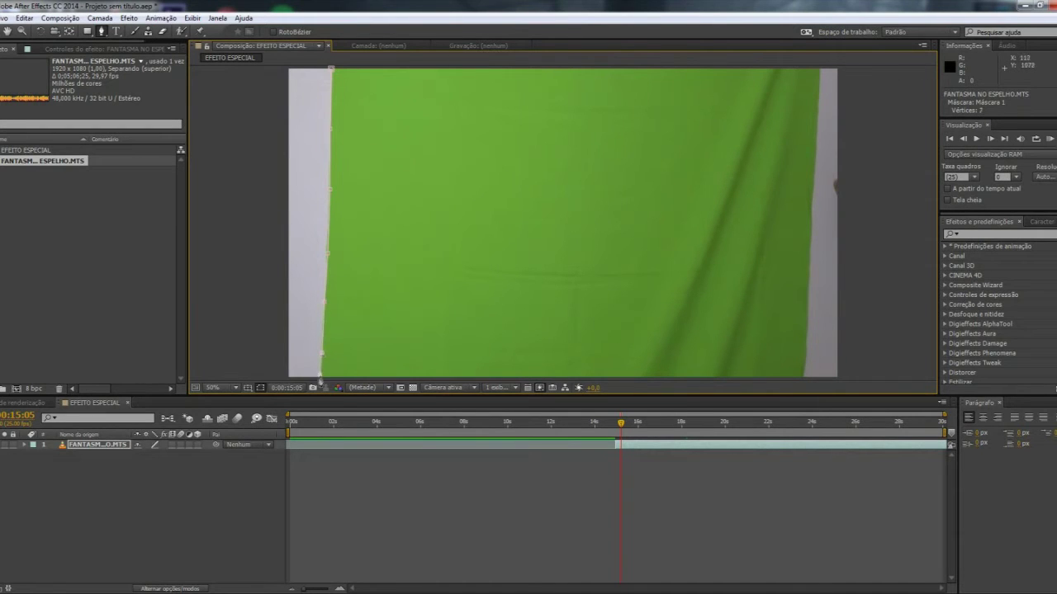
left_click(409, 375)
left_click(486, 373)
left_click(586, 375)
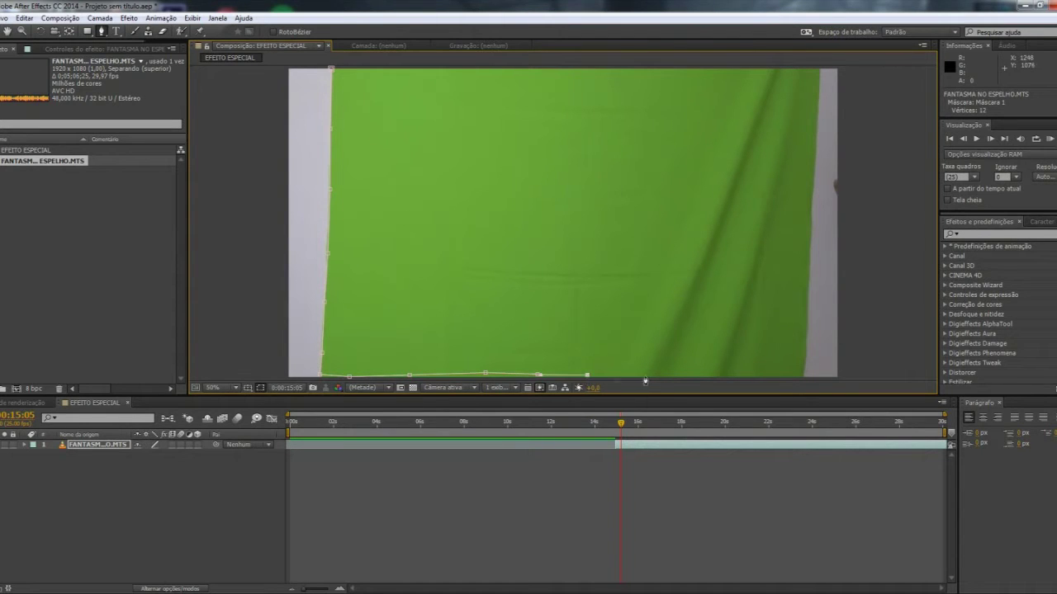
left_click(721, 378)
left_click(803, 377)
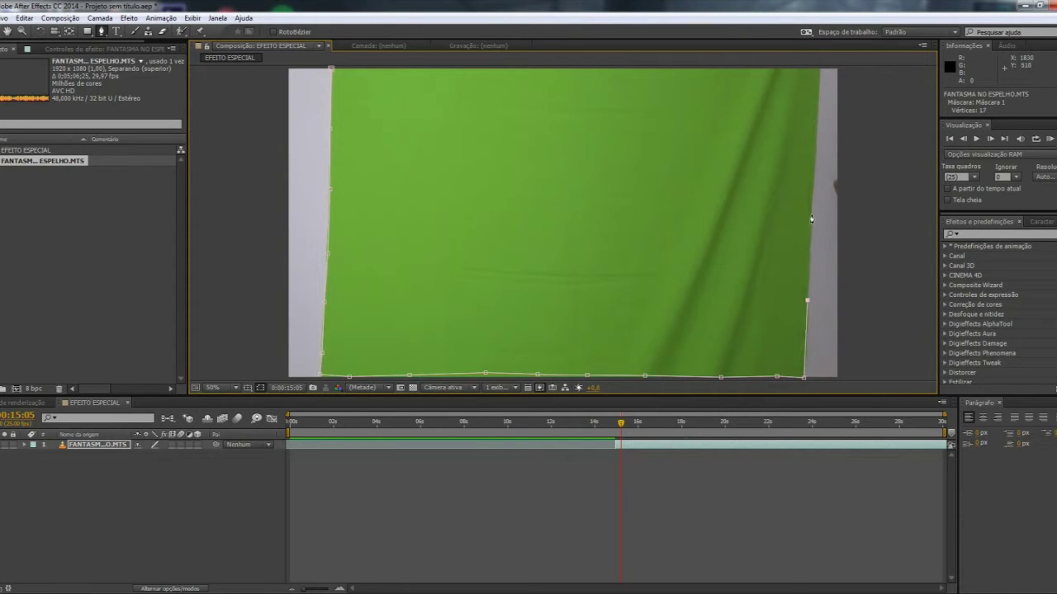
Continue the mask up the right edge and across the top, closing Máscara 1 at the start point.
left_click(815, 147)
left_click(817, 89)
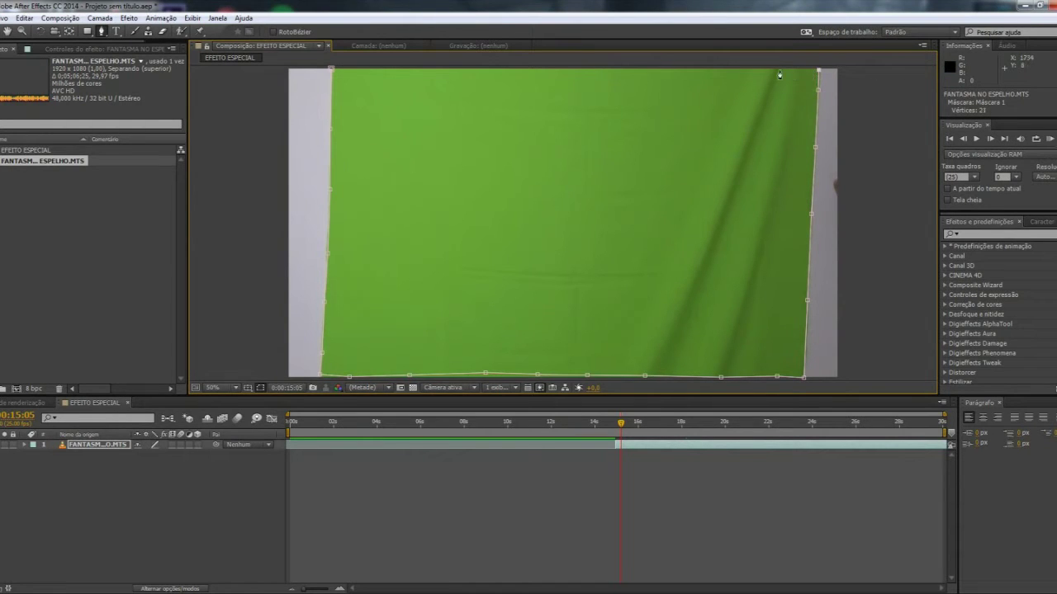
left_click(736, 71)
left_click(642, 68)
left_click(519, 68)
left_click(456, 67)
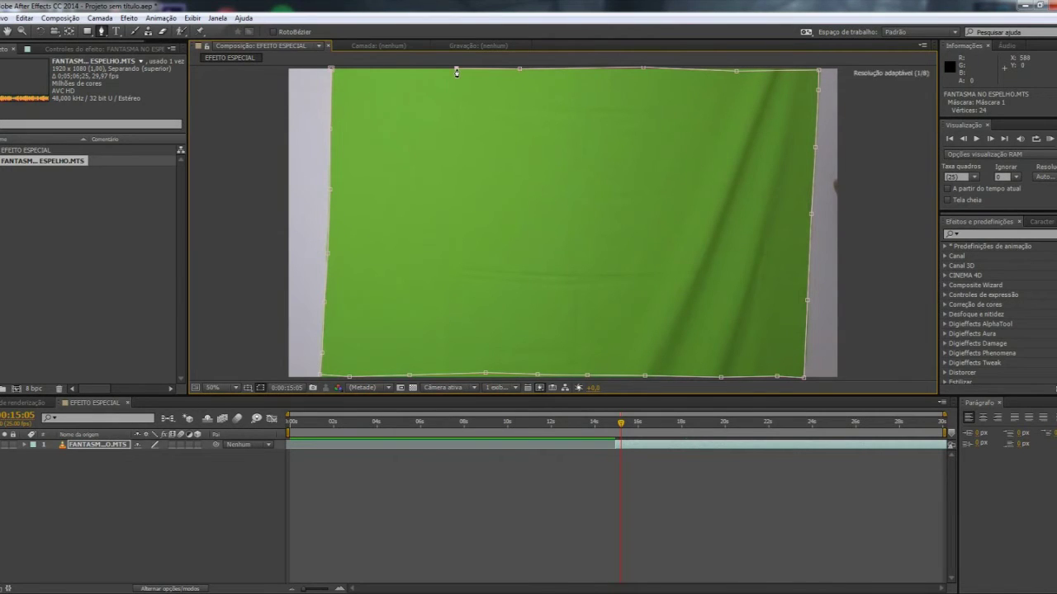
left_click(332, 71)
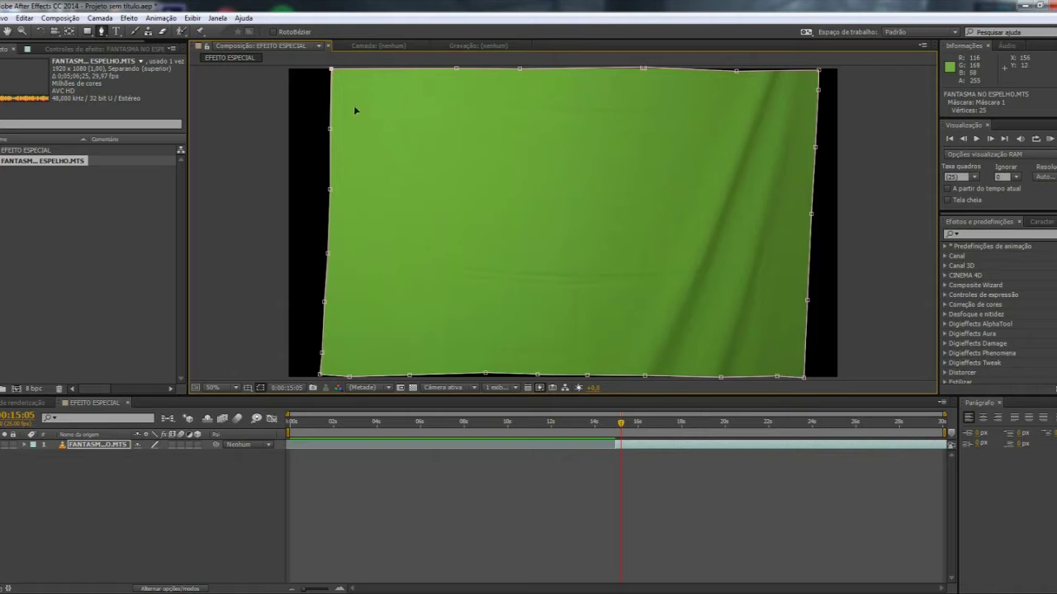
key("v")
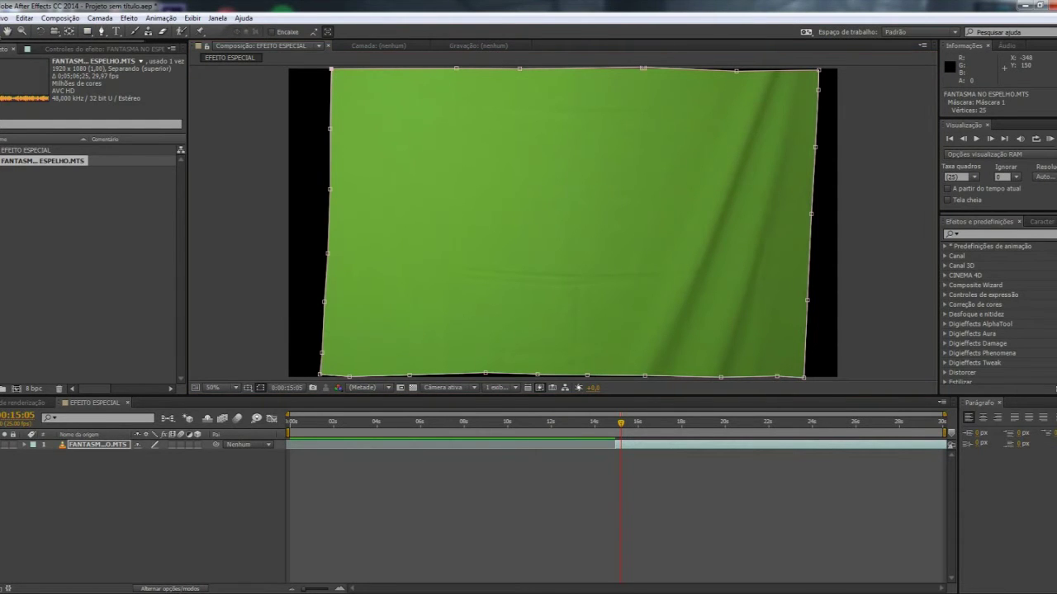
Apply Keylight 1.2 to the ghost layer and sample the green backdrop as the screen colour.
left_click(129, 18)
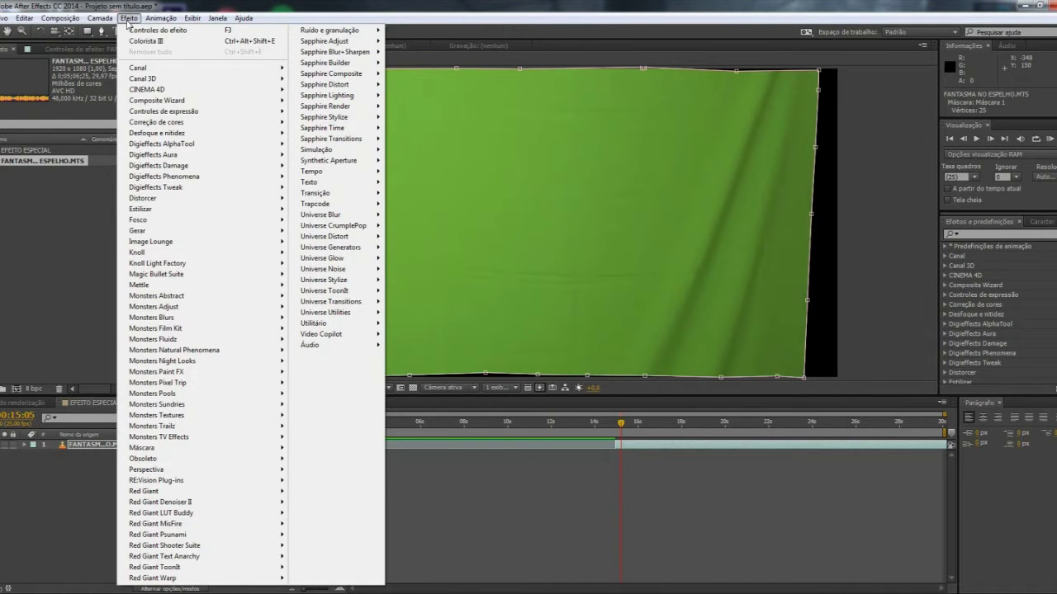
mouse_move(282, 450)
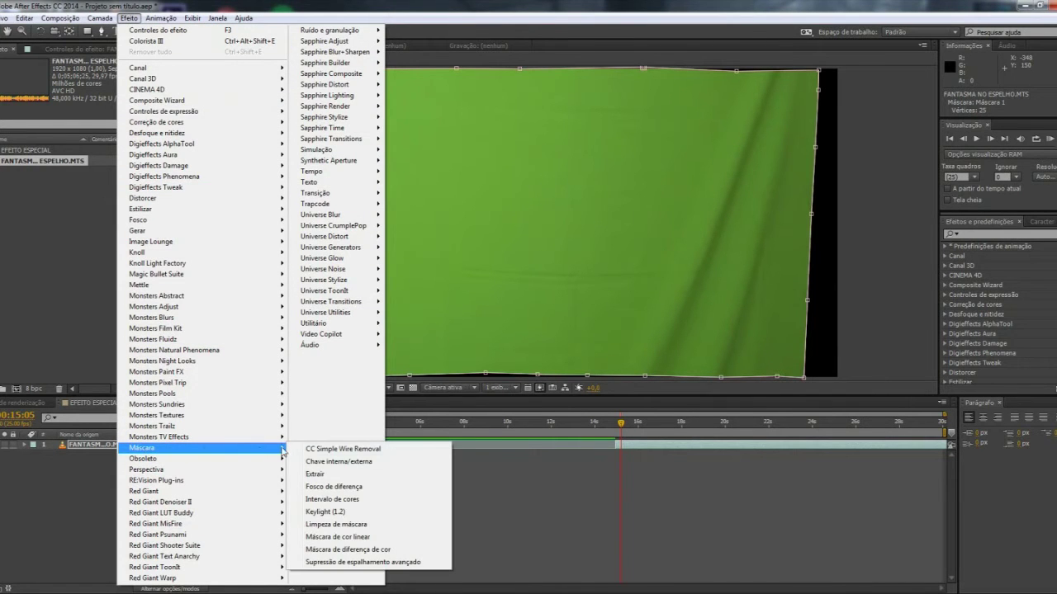
left_click(332, 514)
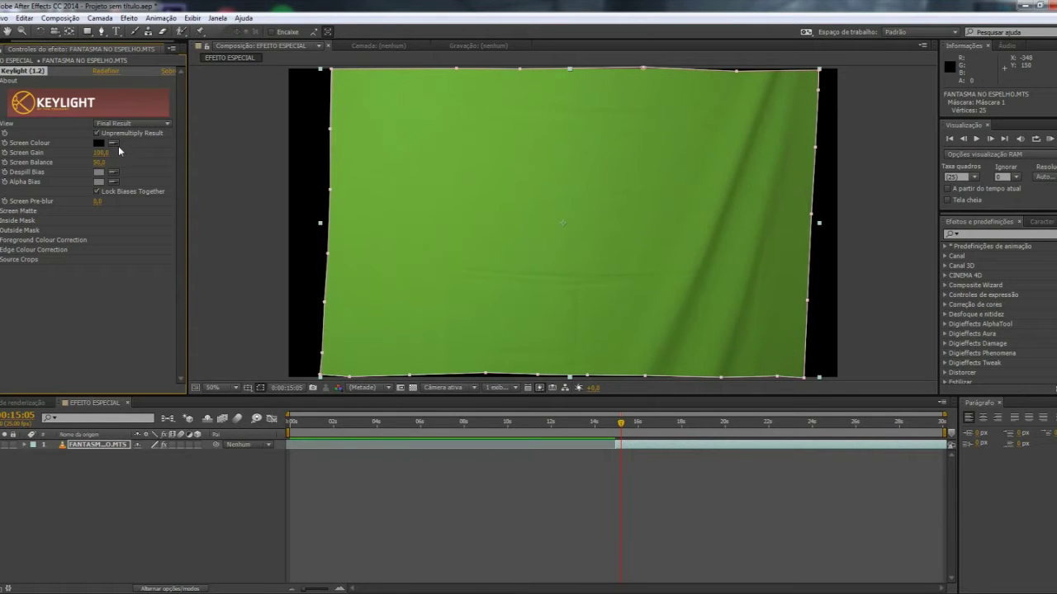
left_click(113, 145)
left_click(553, 170)
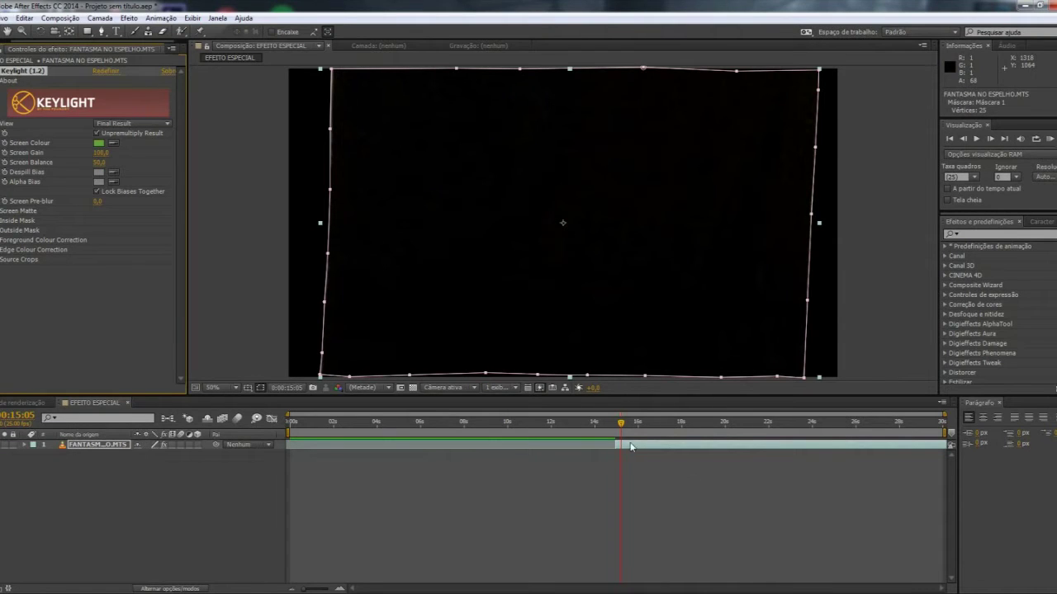
left_click_drag(622, 426, 657, 426)
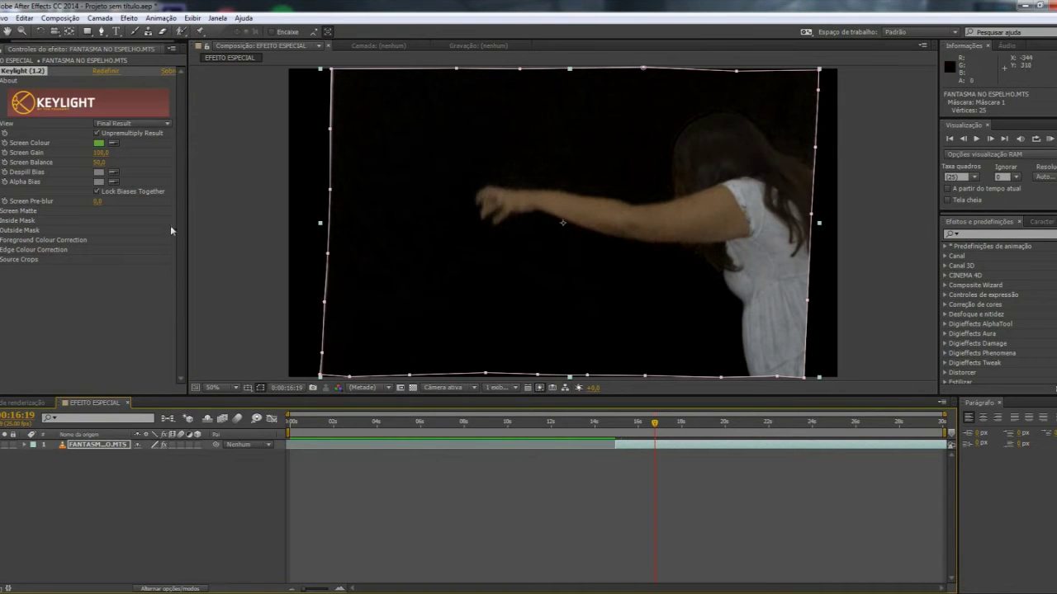
Switch Keylight's view to Screen Matte and raise Screen Pre-blur slightly.
left_click(169, 124)
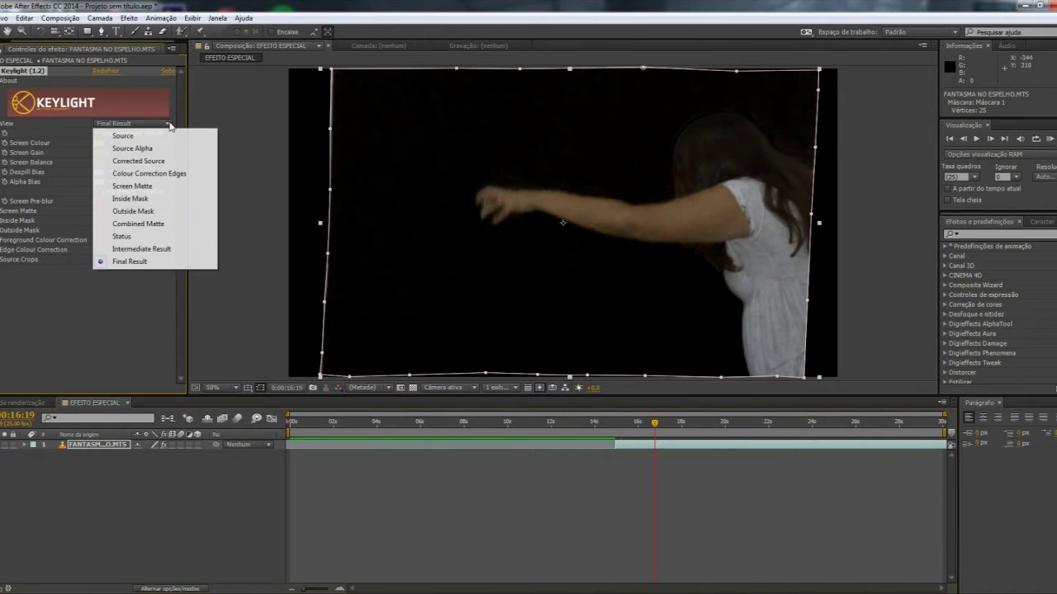
left_click(132, 187)
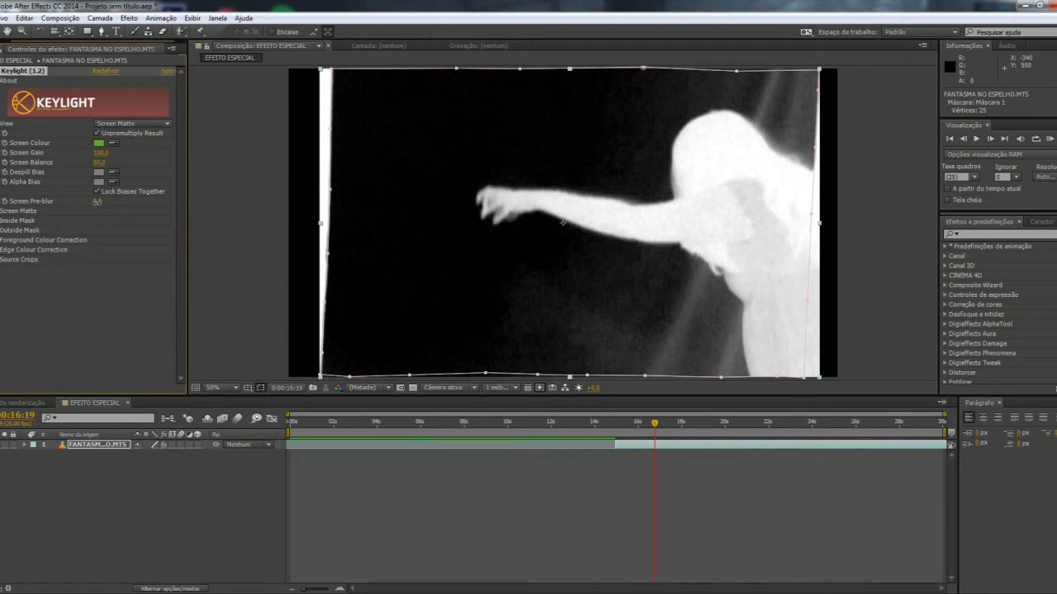
left_click_drag(97, 201, 103, 201)
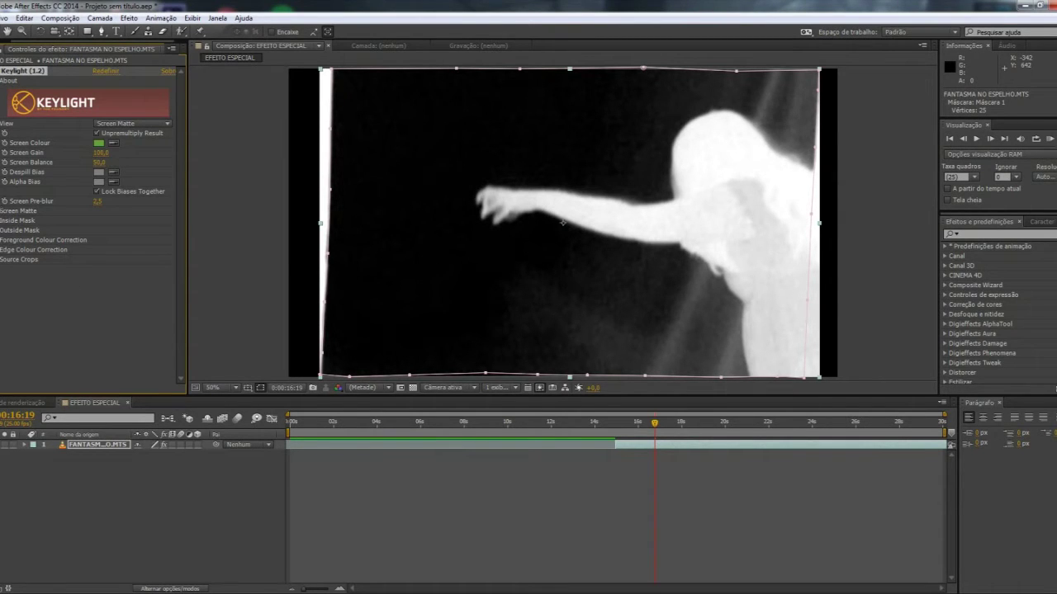
Set Keylight's Screen Matte Clip Black to 41 and Clip White to 75.
left_click(5, 210)
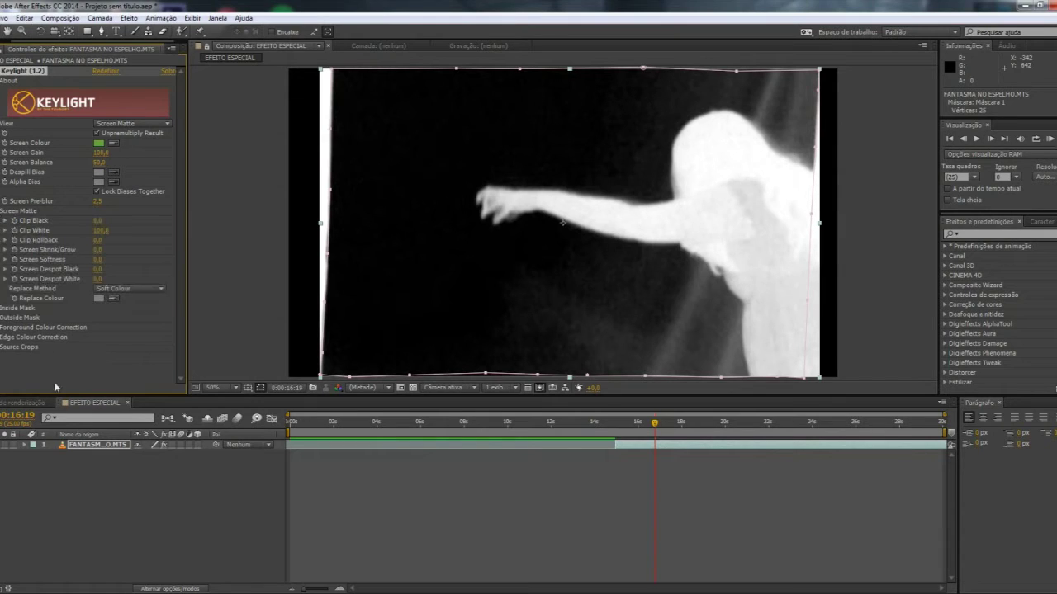
left_click_drag(97, 221, 120, 220)
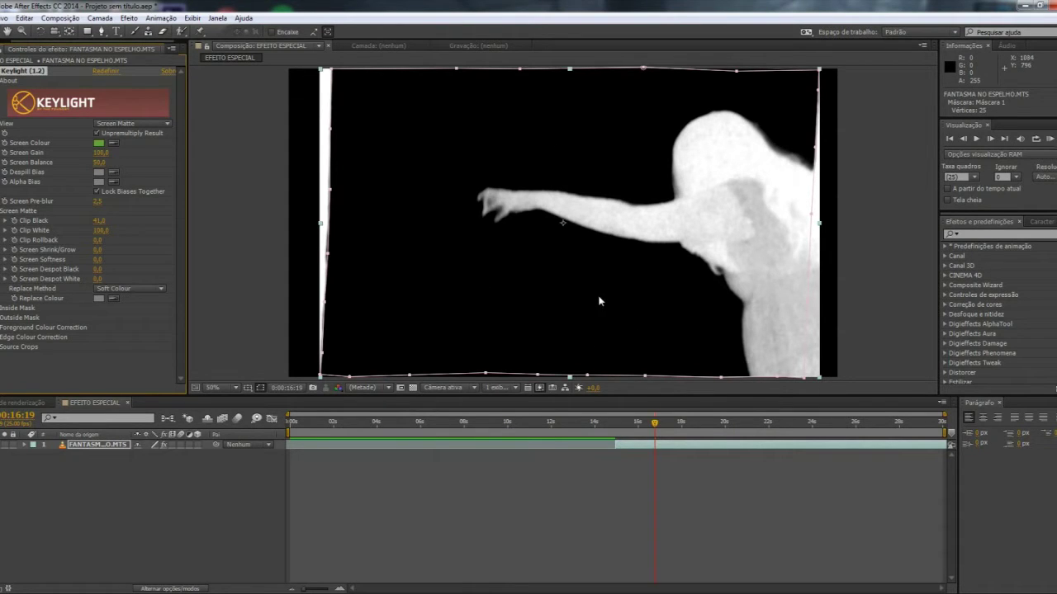
left_click_drag(99, 231, 93, 230)
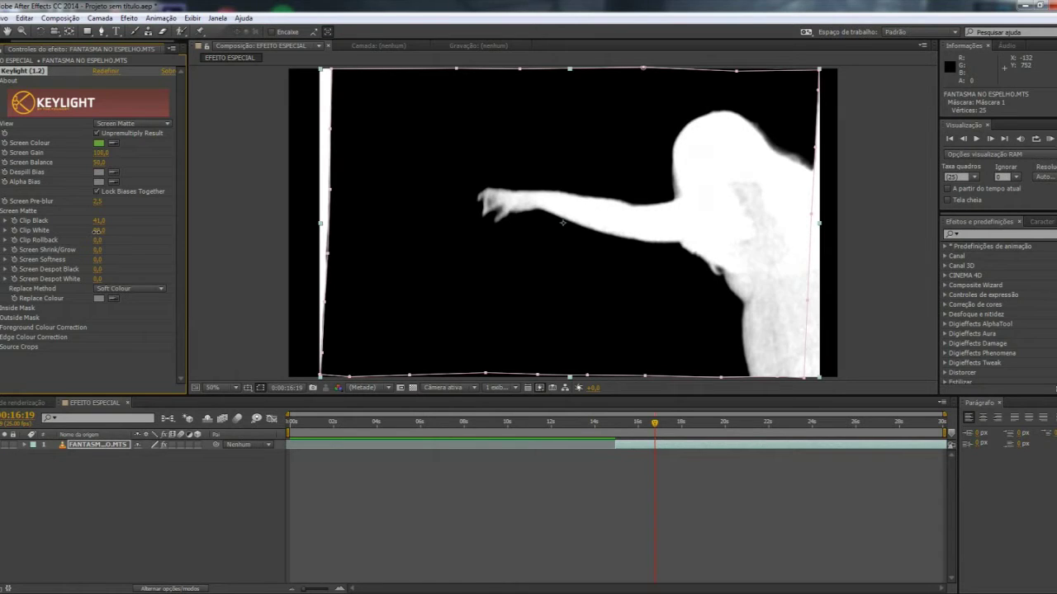
left_click_drag(87, 232, 85, 233)
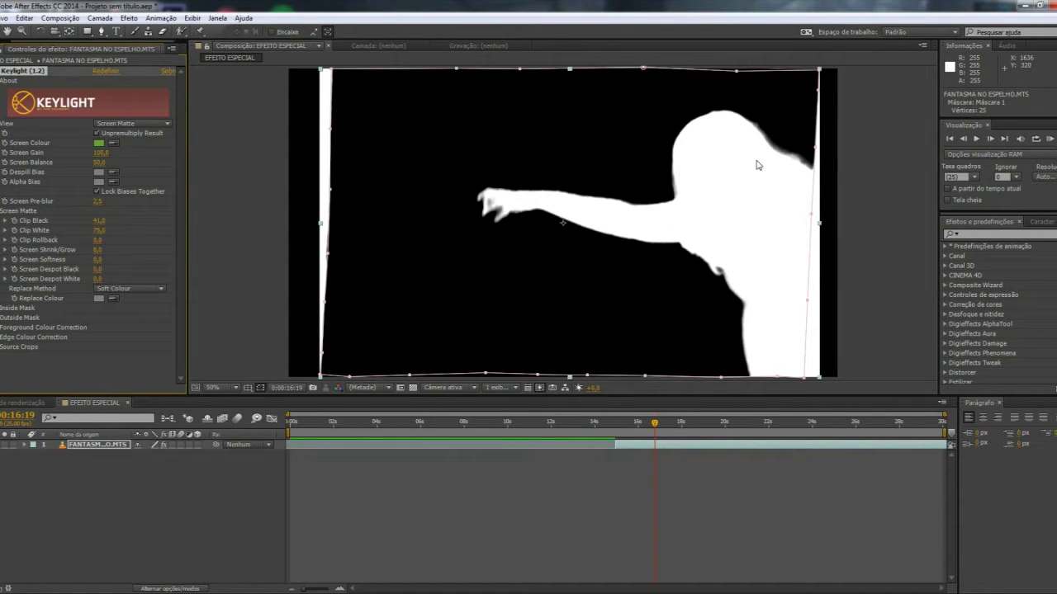
Switch the Keylight view back to Final Result.
left_click(167, 125)
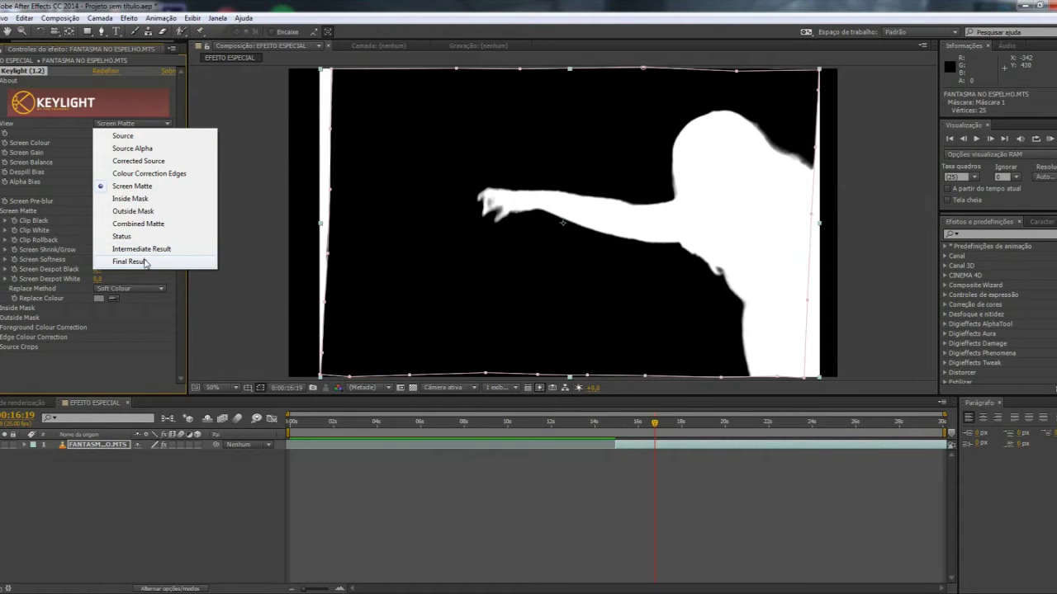
left_click(129, 261)
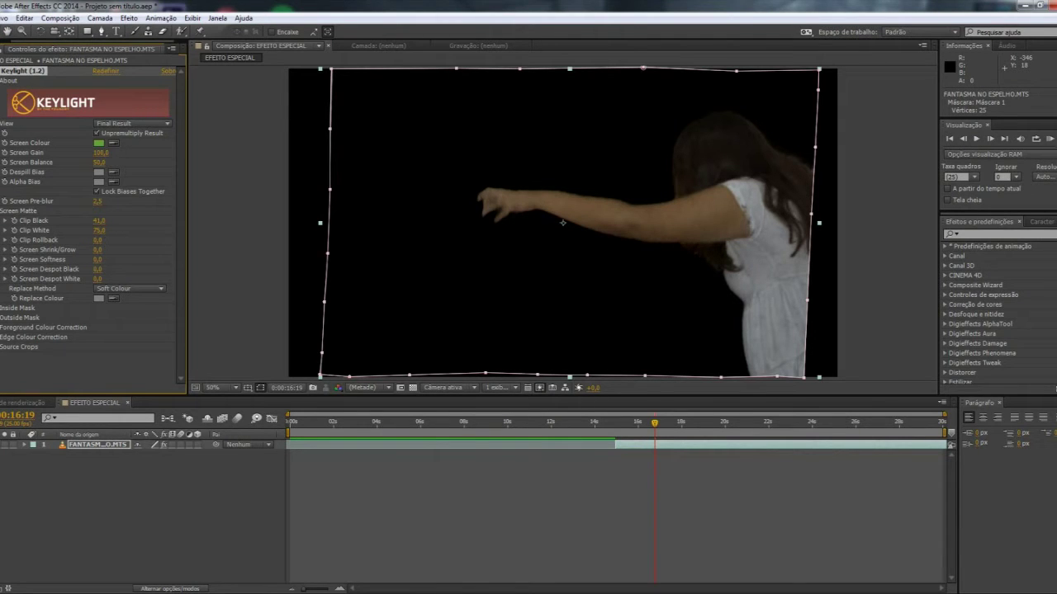
left_click(4, 17)
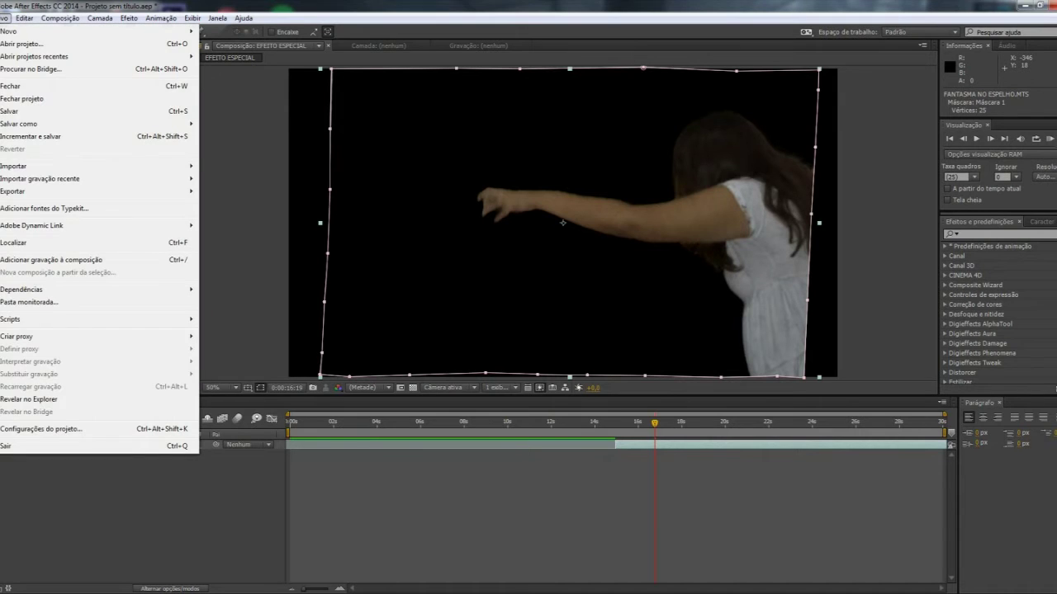
Import ESPELHO.MTS and place it as the bottom layer beneath the ghost layer, nudged slightly left.
mouse_move(18, 167)
left_click(221, 168)
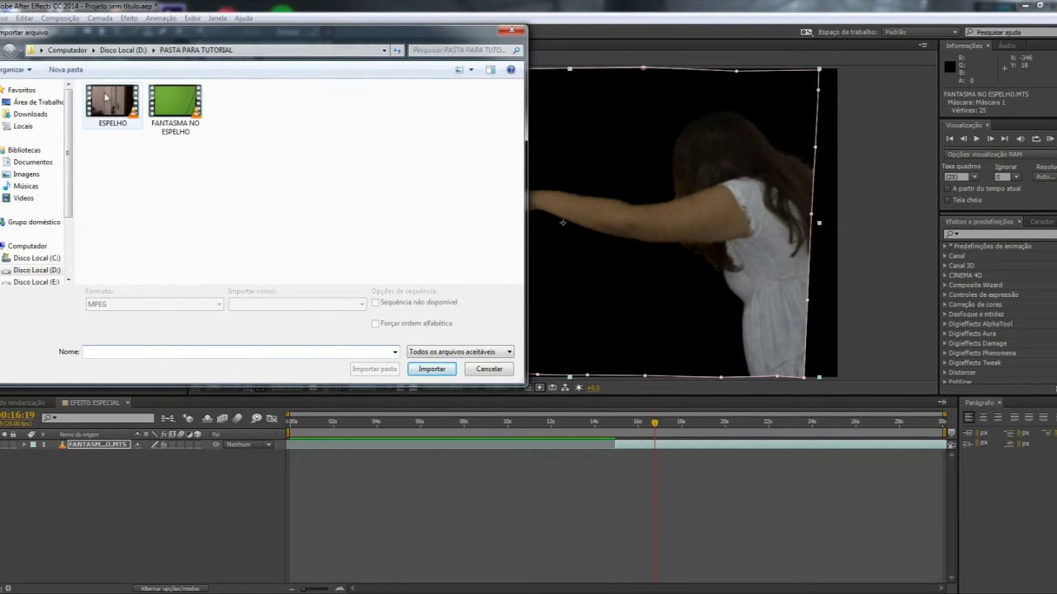
double_click(108, 102)
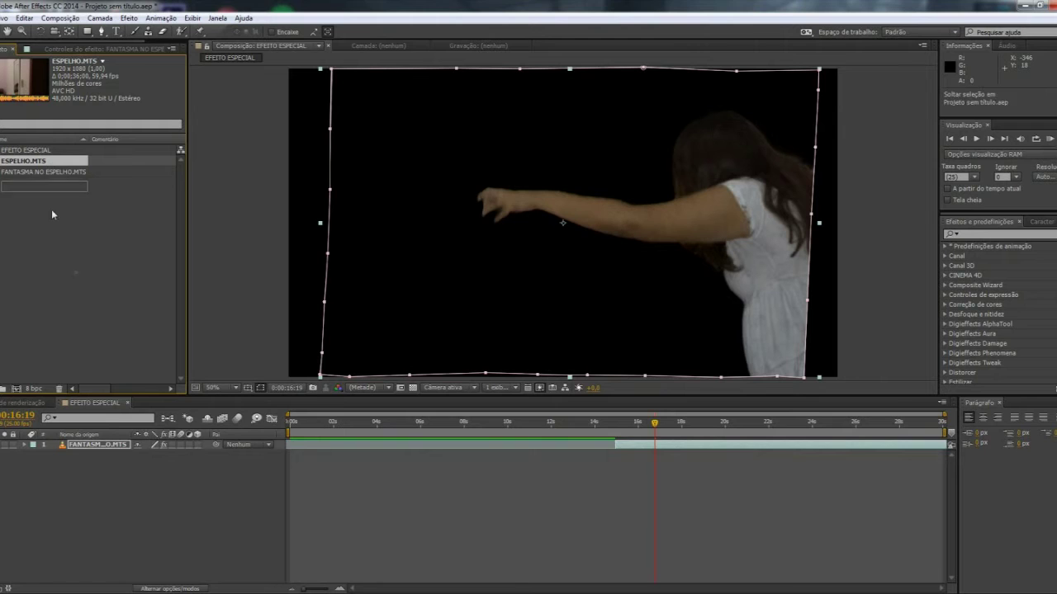
left_click_drag(47, 164, 126, 468)
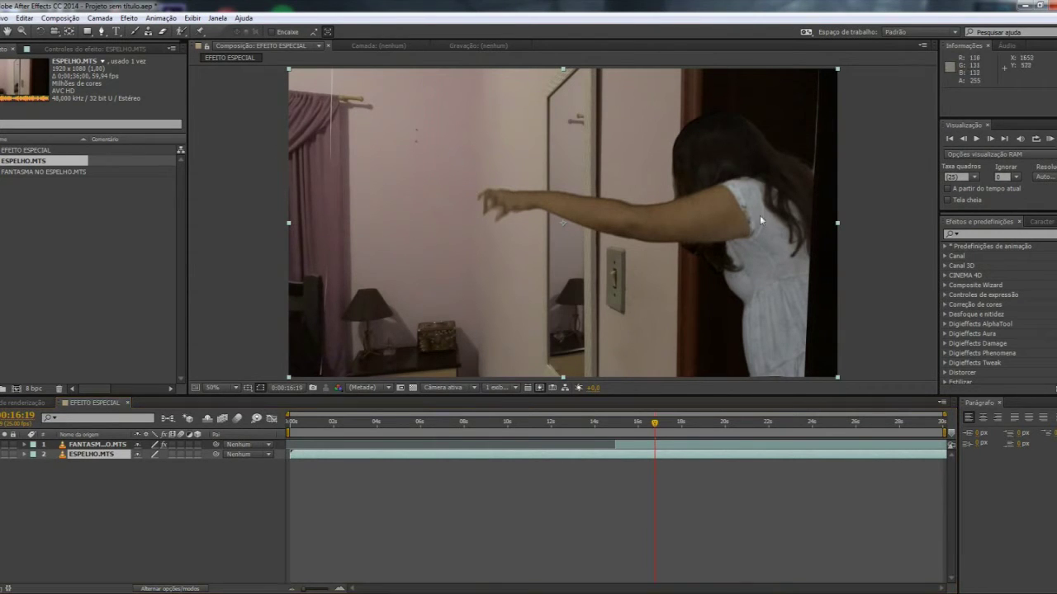
mouse_move(750, 211)
left_mouse_down()
mouse_move(725, 208)
mouse_move(758, 211)
left_mouse_up()
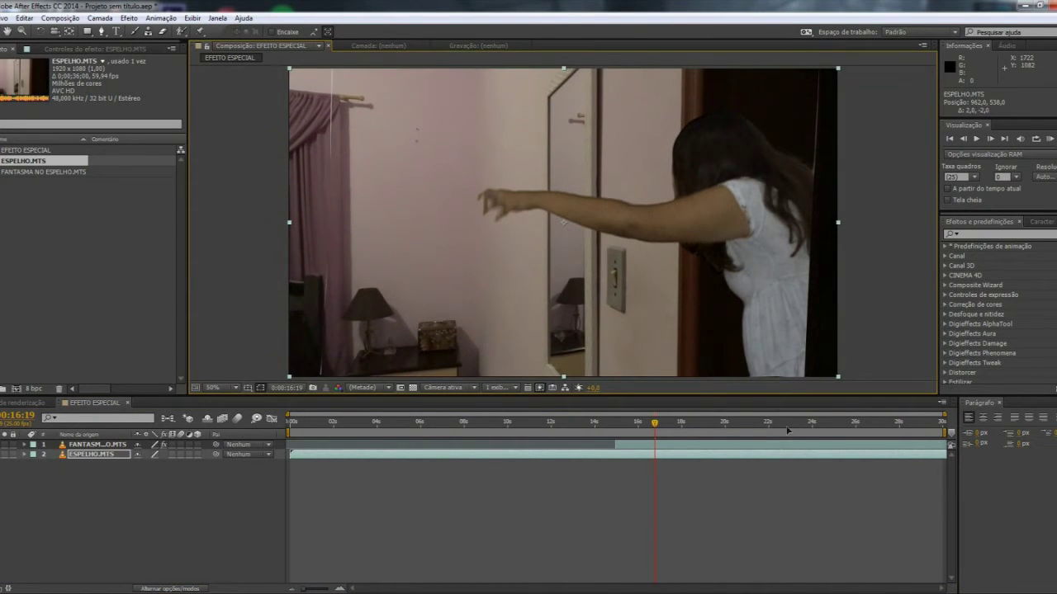
left_click(745, 446)
Move the ghost girl left into the mirror and pull her mask's right edge onto the mirror frame.
mouse_move(773, 256)
left_mouse_down()
mouse_move(583, 245)
mouse_move(553, 261)
left_mouse_up()
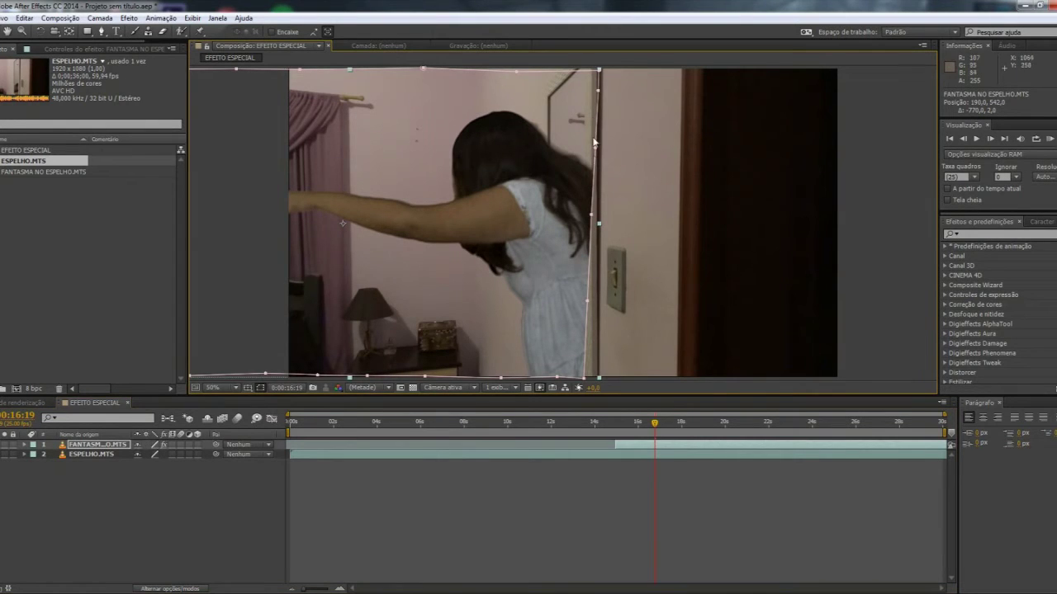
left_click_drag(599, 71, 587, 72)
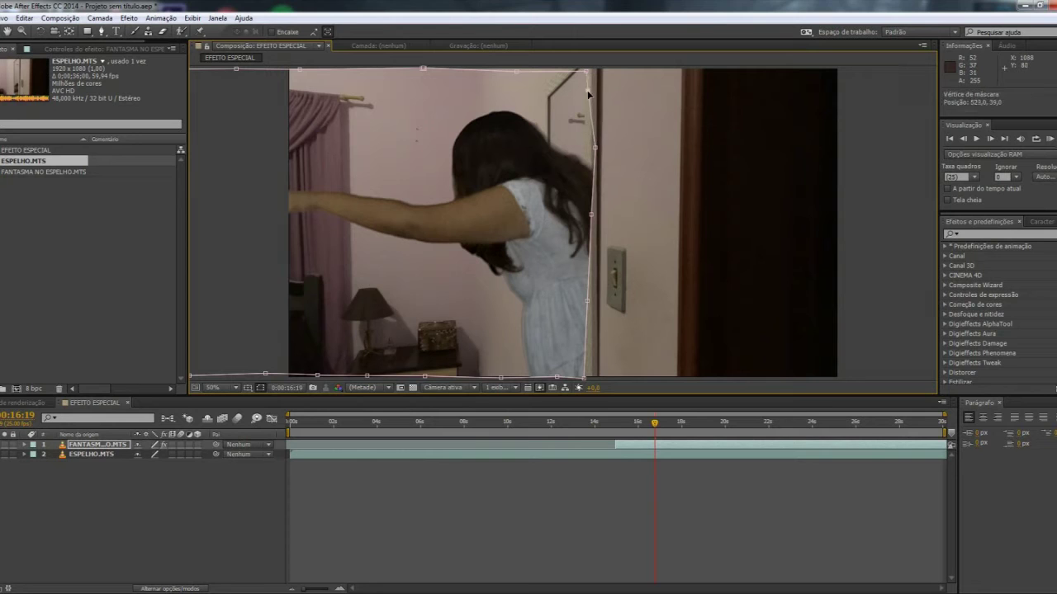
left_click_drag(594, 147, 582, 150)
mouse_move(591, 214)
left_mouse_down()
mouse_move(572, 213)
mouse_move(585, 210)
left_mouse_up()
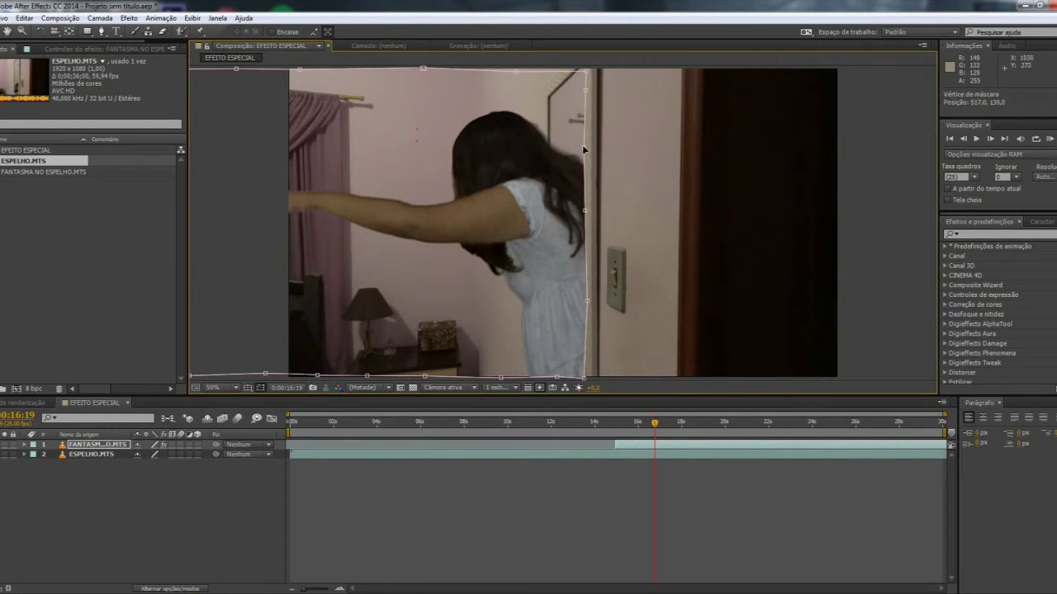
left_click_drag(590, 304, 587, 300)
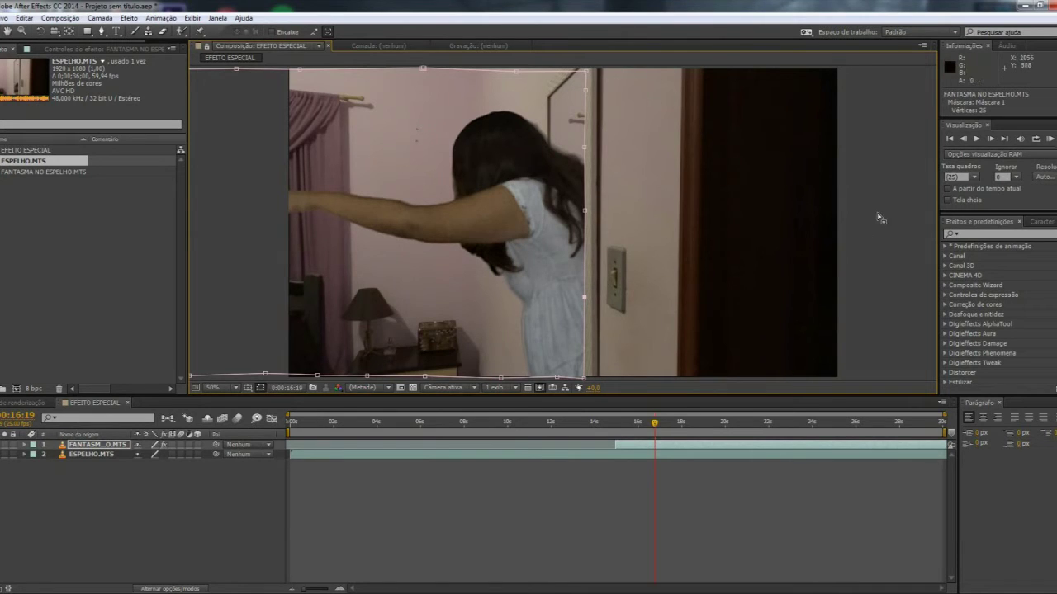
left_click(515, 68)
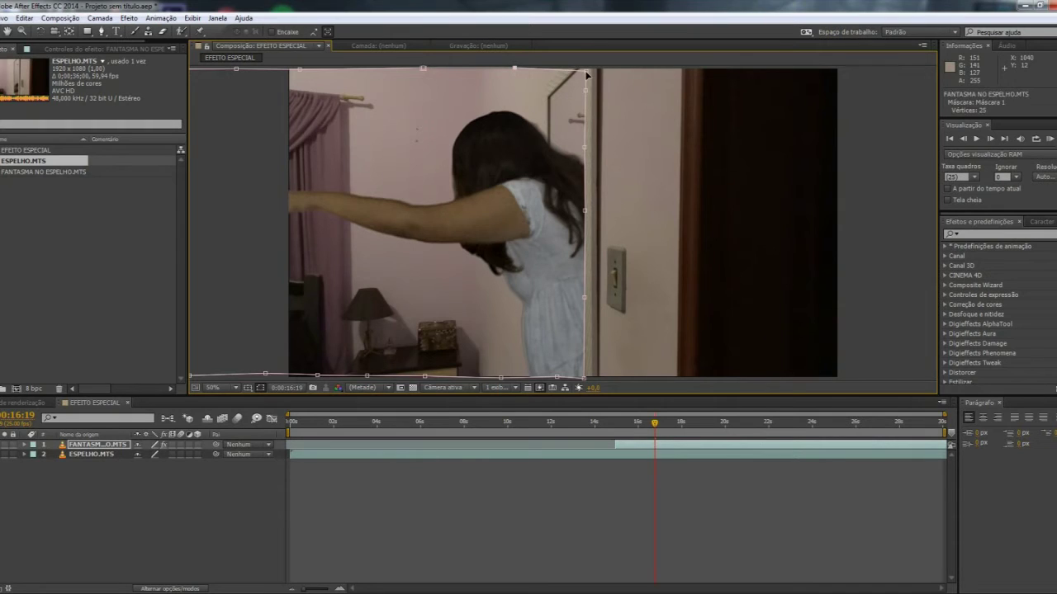
left_click_drag(587, 75, 588, 71)
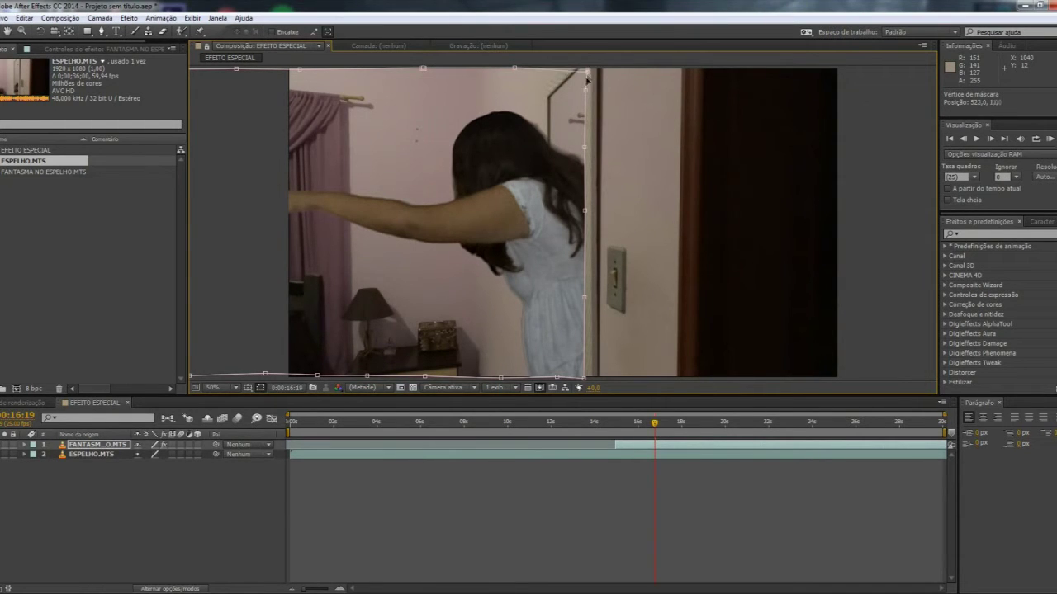
left_click_drag(587, 71, 586, 70)
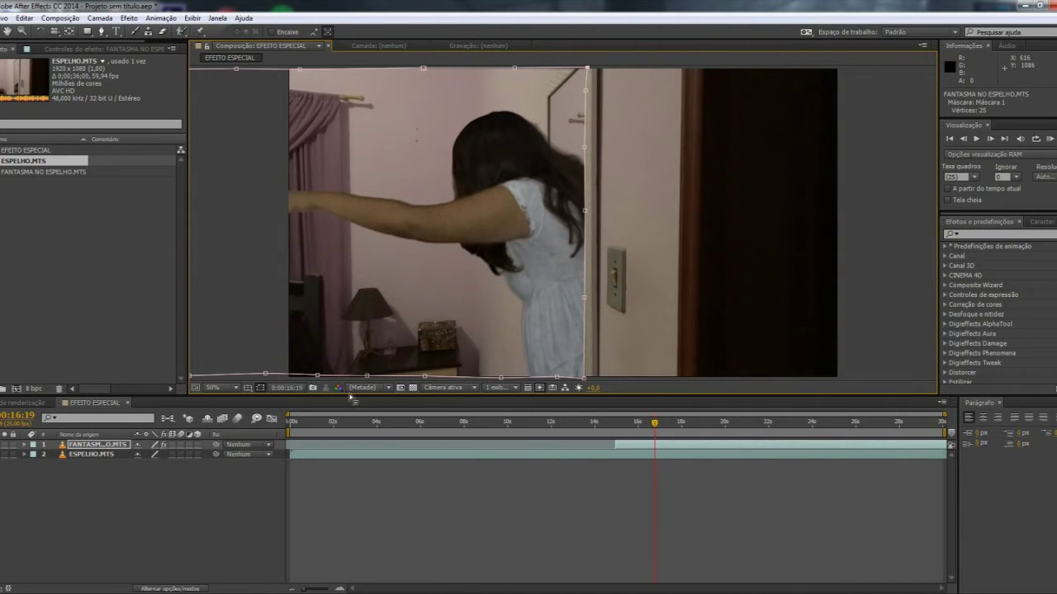
Adjust the mask's bottom-edge points, sliding one to the right, and check the whole mask.
left_click_drag(265, 376, 264, 380)
left_click(317, 376)
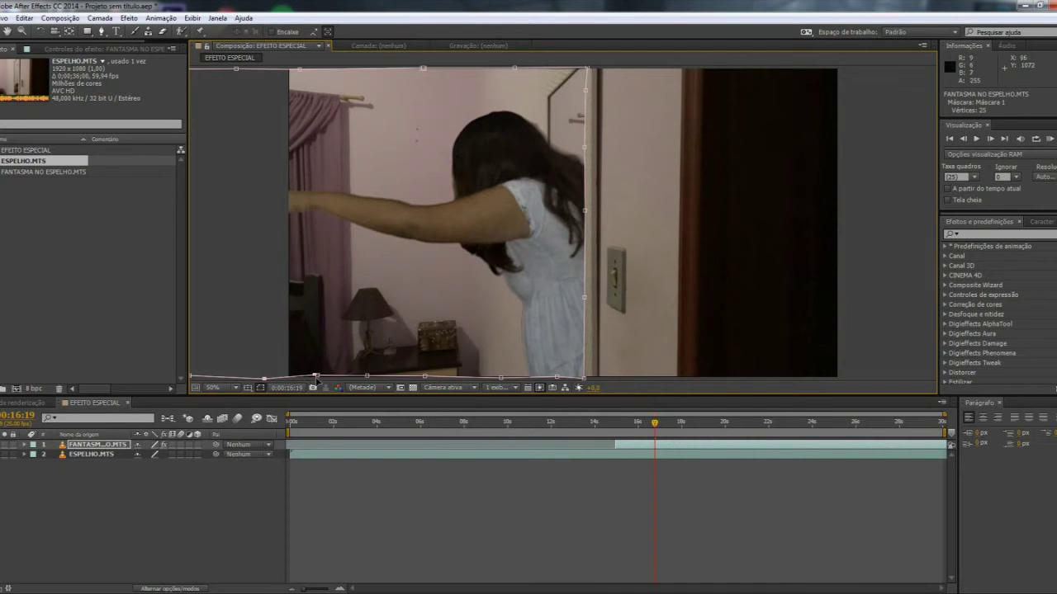
left_click_drag(366, 377, 367, 382)
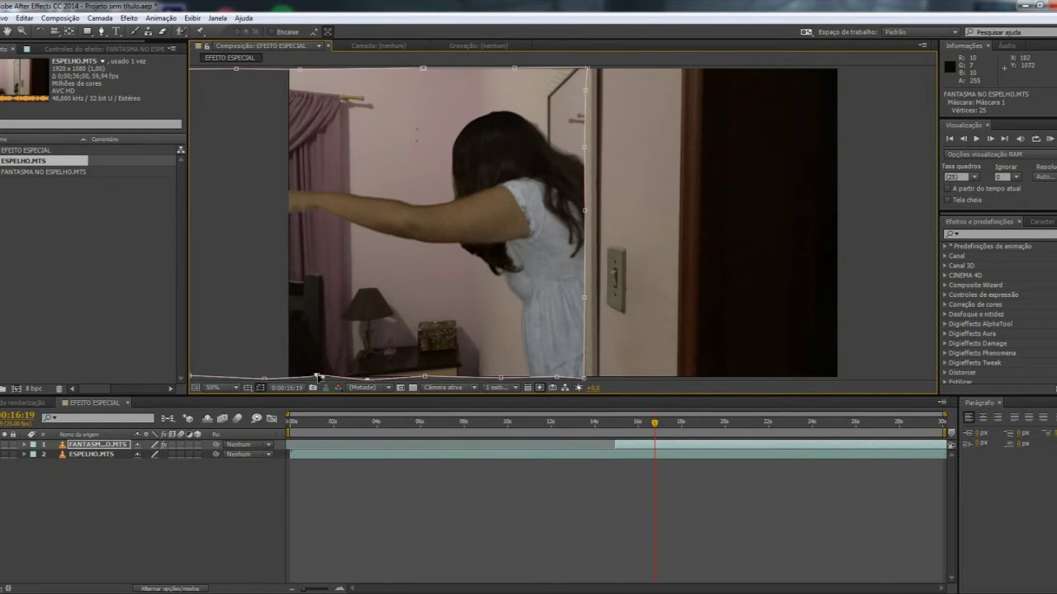
left_click(367, 378)
left_click_drag(368, 379, 425, 380)
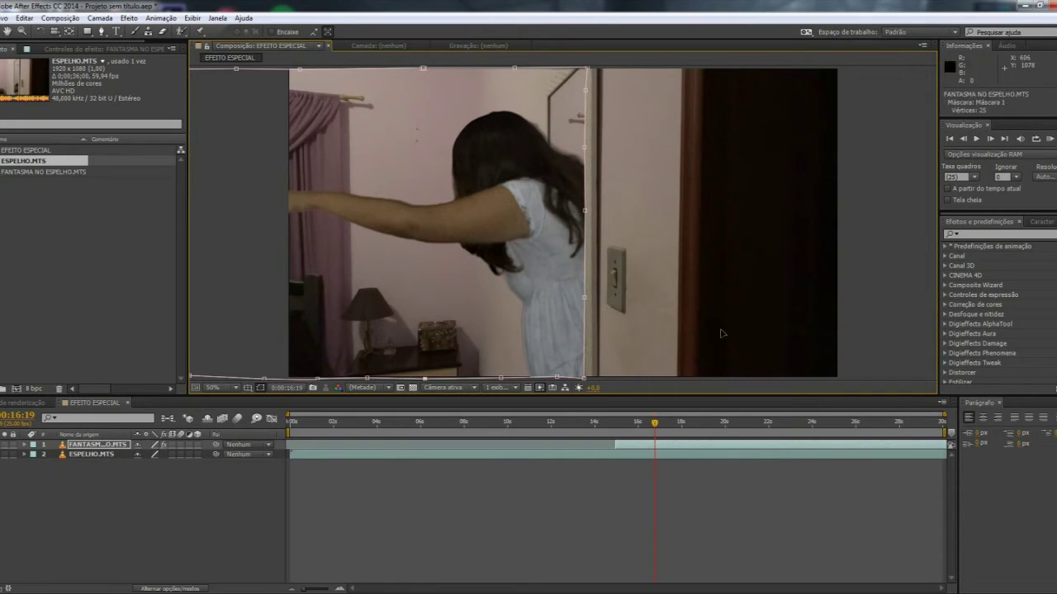
key("comma")
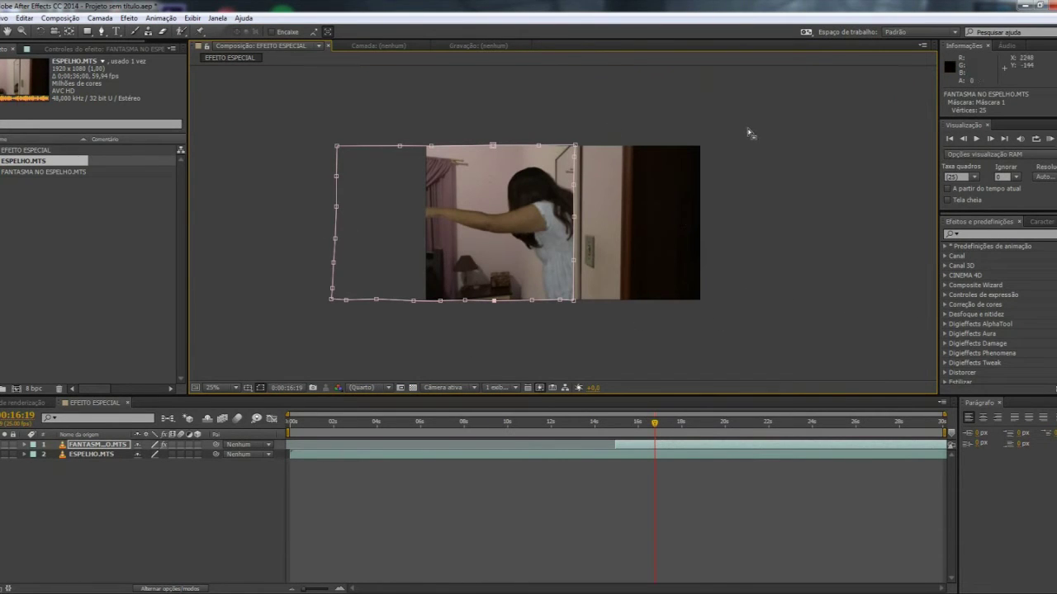
key("period")
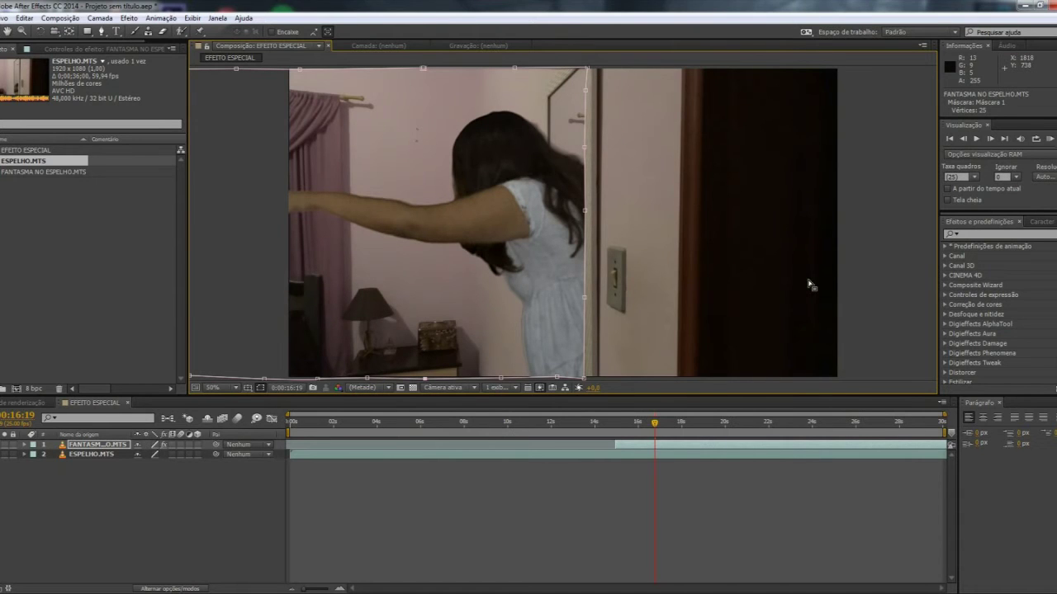
Fine-tune the mask's top-right corner and right edge, then scrub through the shot to check the composite.
left_click_drag(585, 148, 585, 148)
left_click_drag(585, 69, 586, 71)
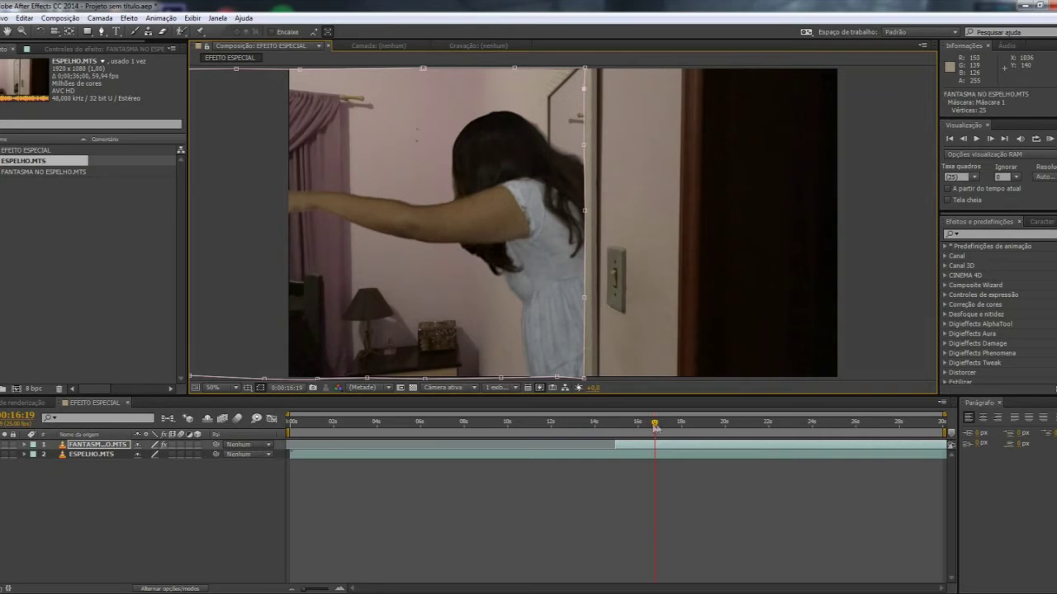
mouse_move(646, 430)
left_mouse_down()
mouse_move(636, 431)
mouse_move(663, 428)
left_mouse_up()
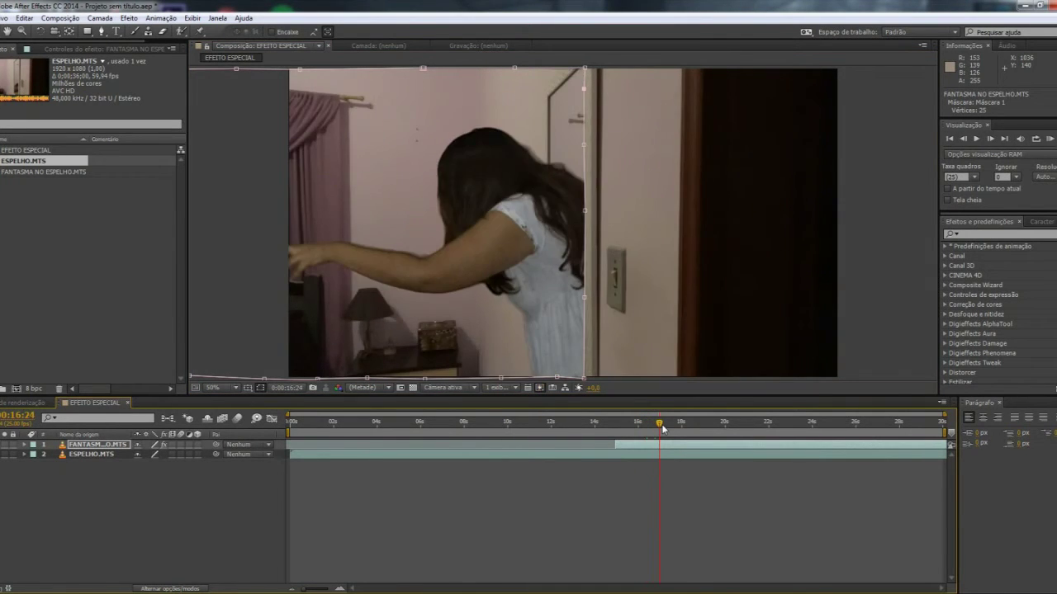
mouse_move(661, 428)
left_mouse_down()
mouse_move(730, 425)
mouse_move(620, 431)
left_mouse_up()
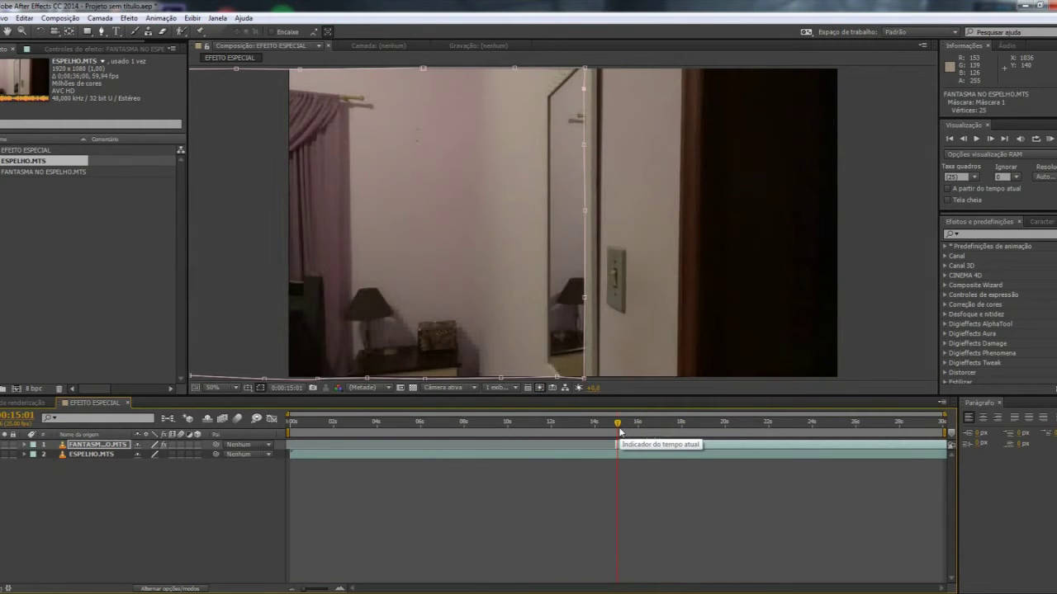
left_click_drag(618, 427, 643, 427)
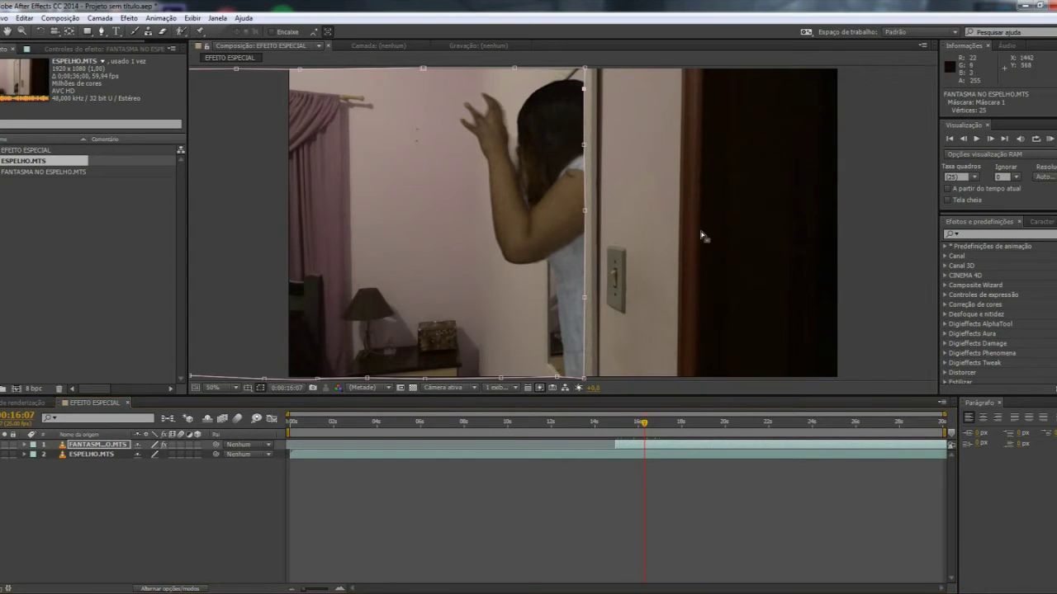
Refine the lower right-edge mask points of the ghost layer to follow the mirror frame.
left_click(812, 239)
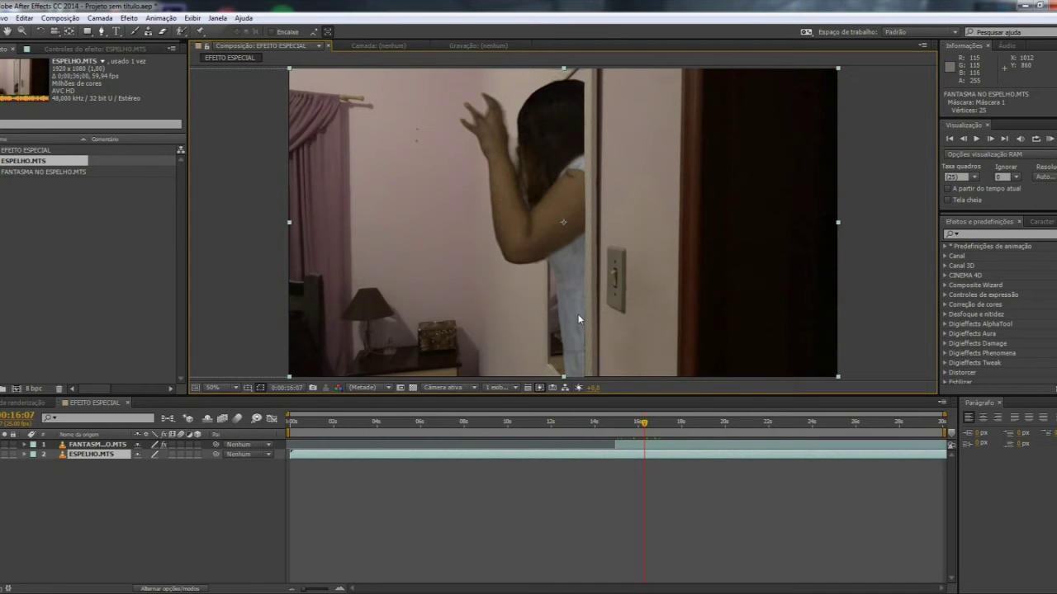
left_click(705, 443)
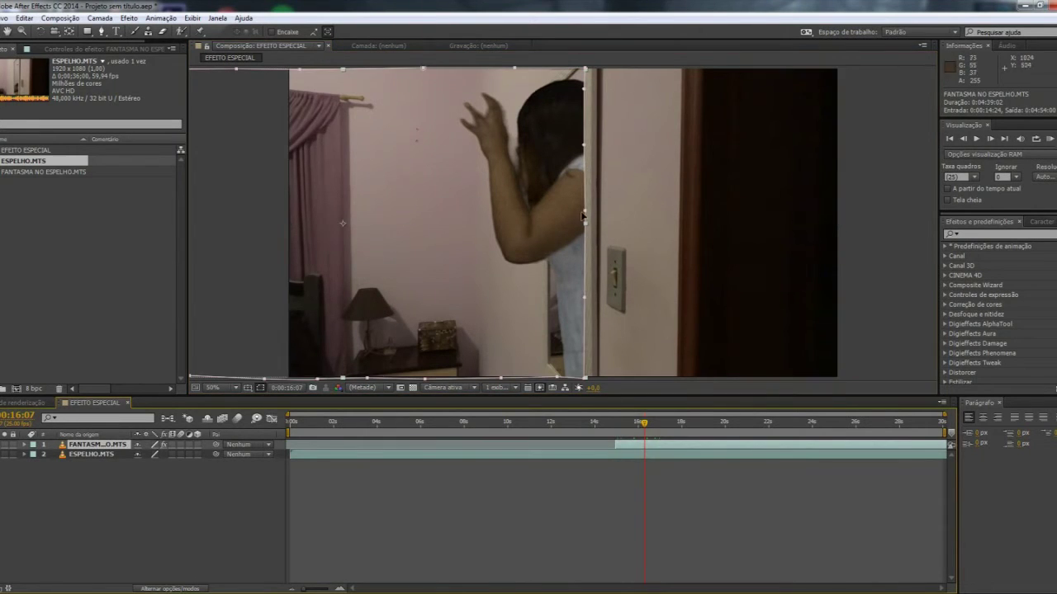
left_click_drag(583, 214, 584, 213)
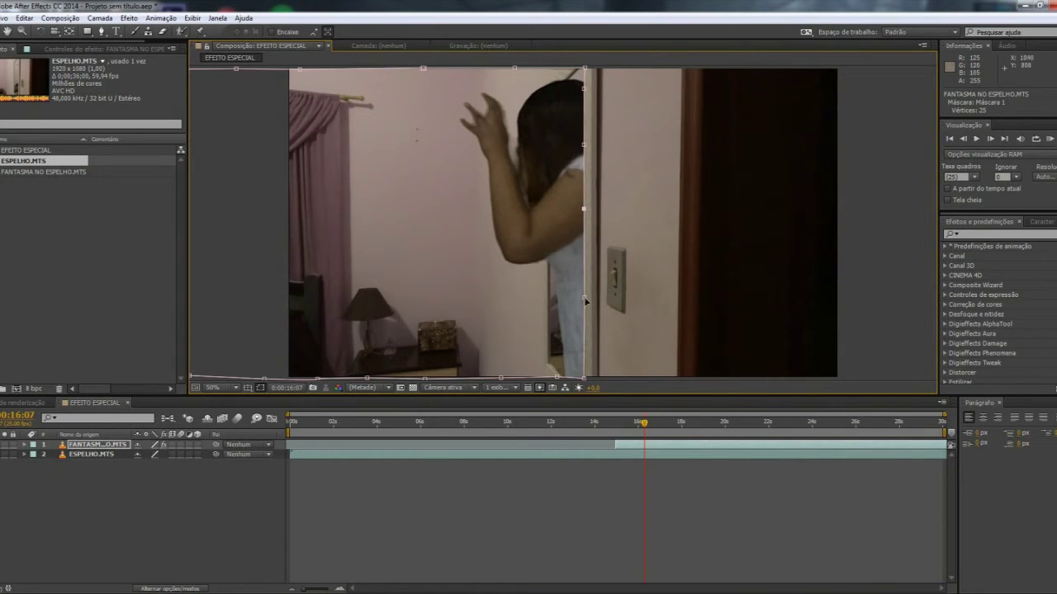
left_click_drag(583, 301, 585, 296)
left_click(693, 446)
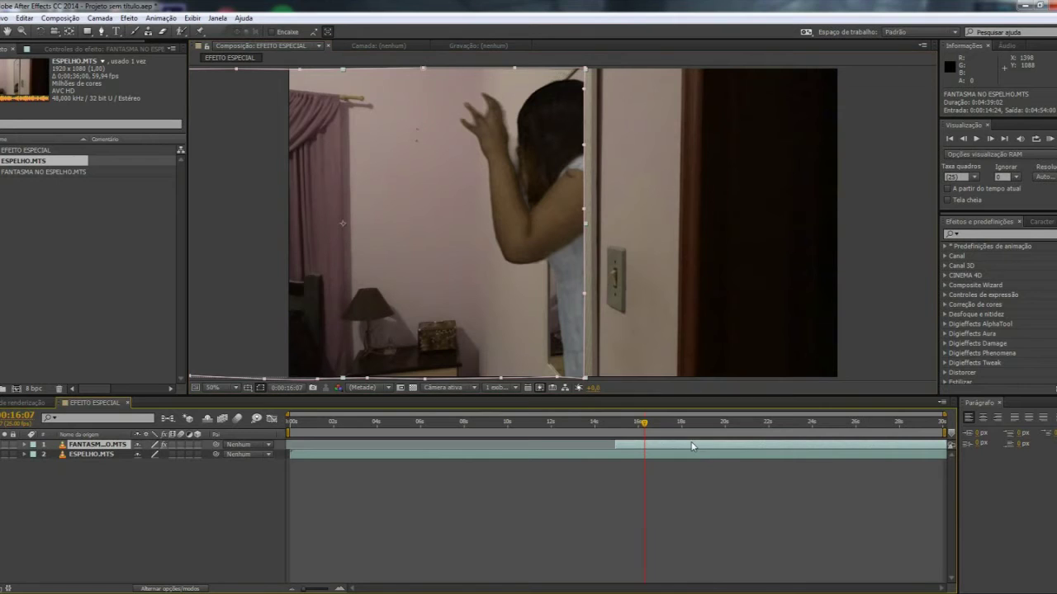
left_click(875, 224)
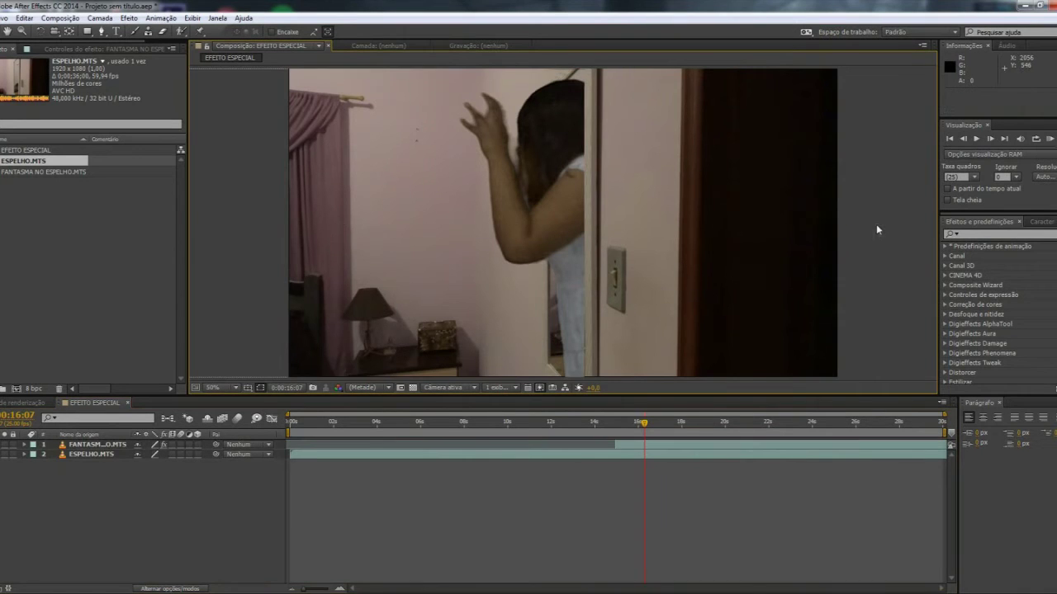
Lower the ghost layer's Transform Opacity to 73% with a keyframe, then step back before she appears.
left_click(25, 445)
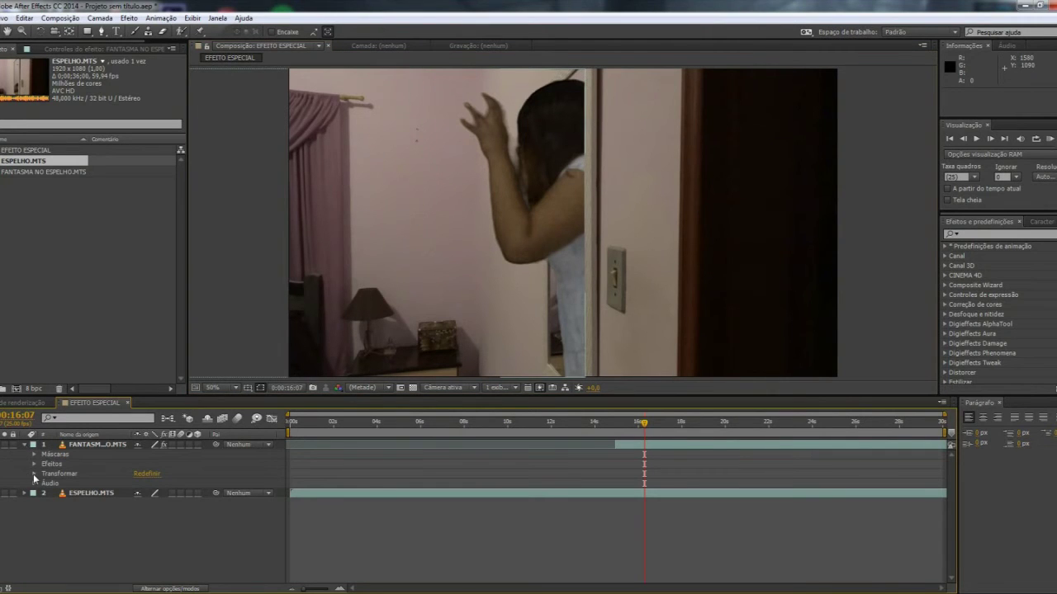
left_click(33, 474)
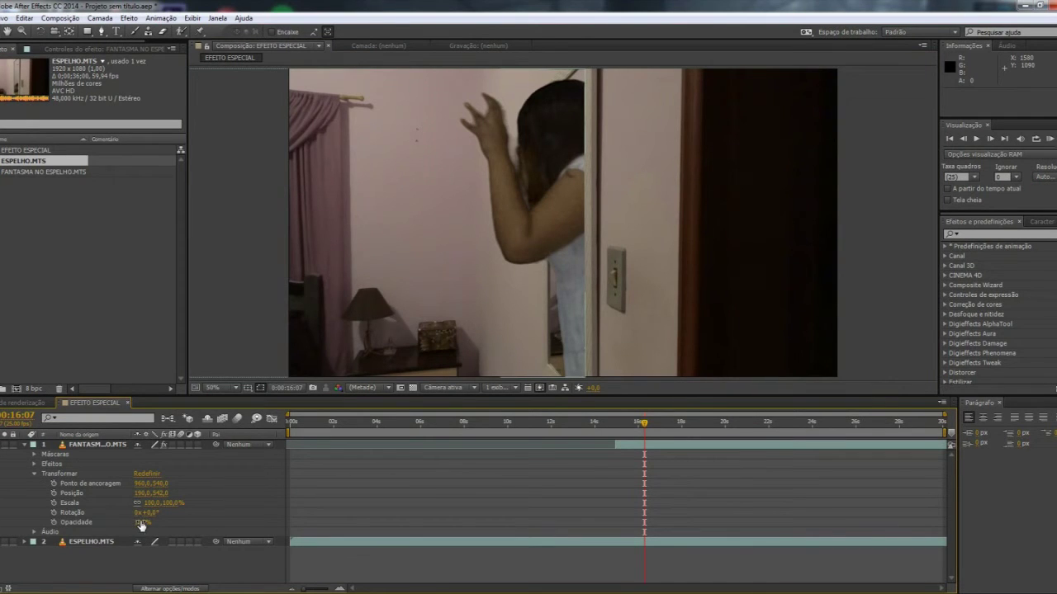
left_click_drag(142, 526, 129, 523)
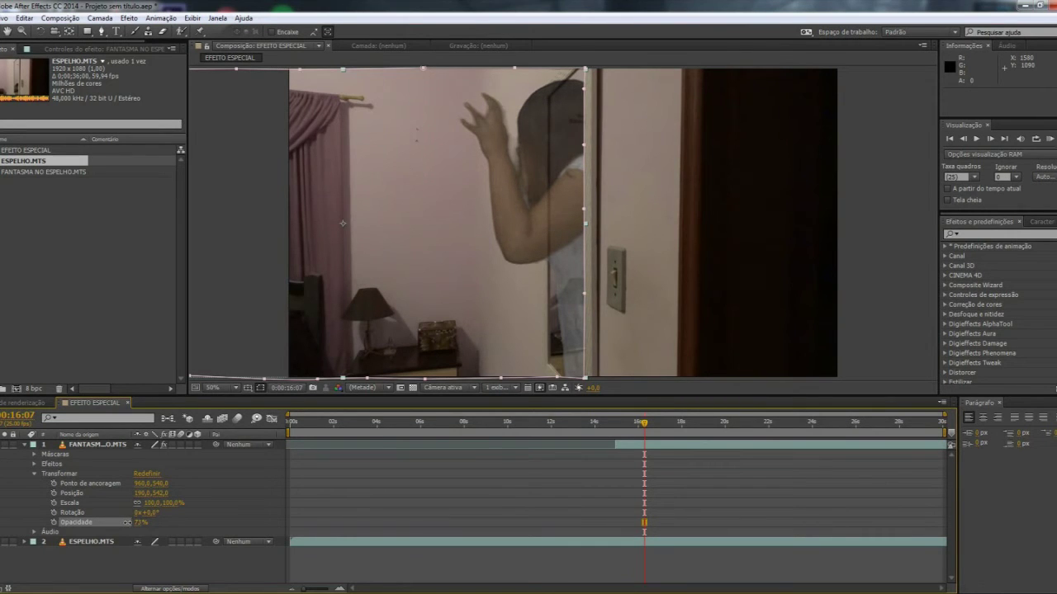
left_click_drag(126, 522, 126, 523)
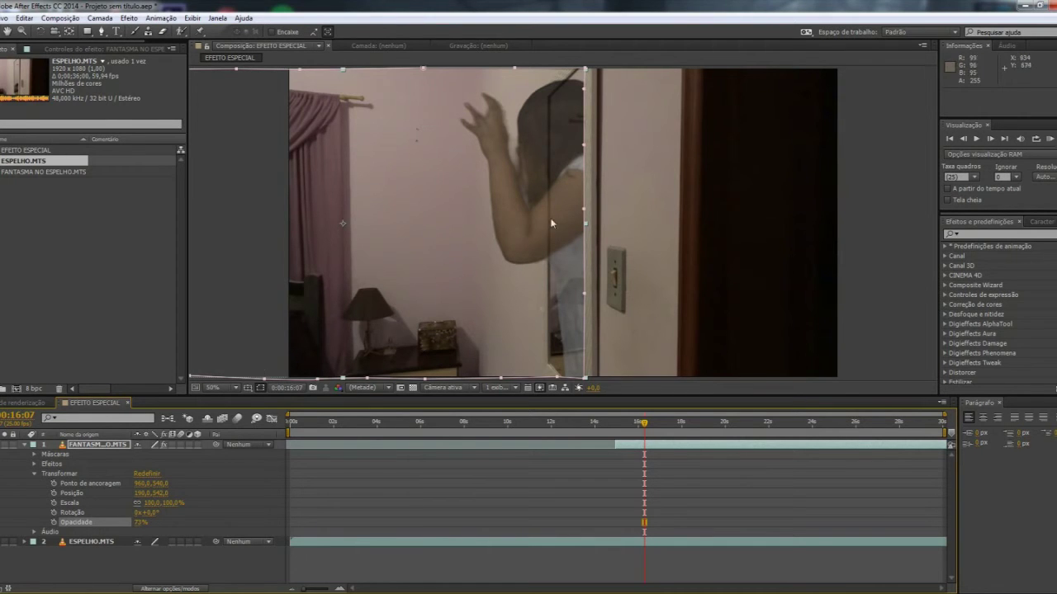
left_click_drag(646, 426, 631, 427)
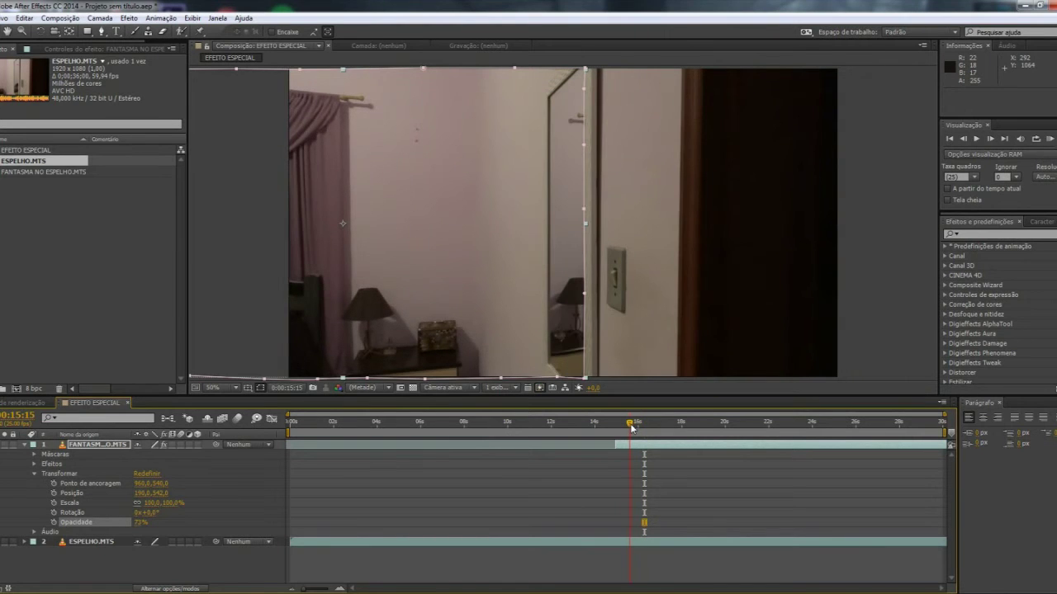
left_click(977, 140)
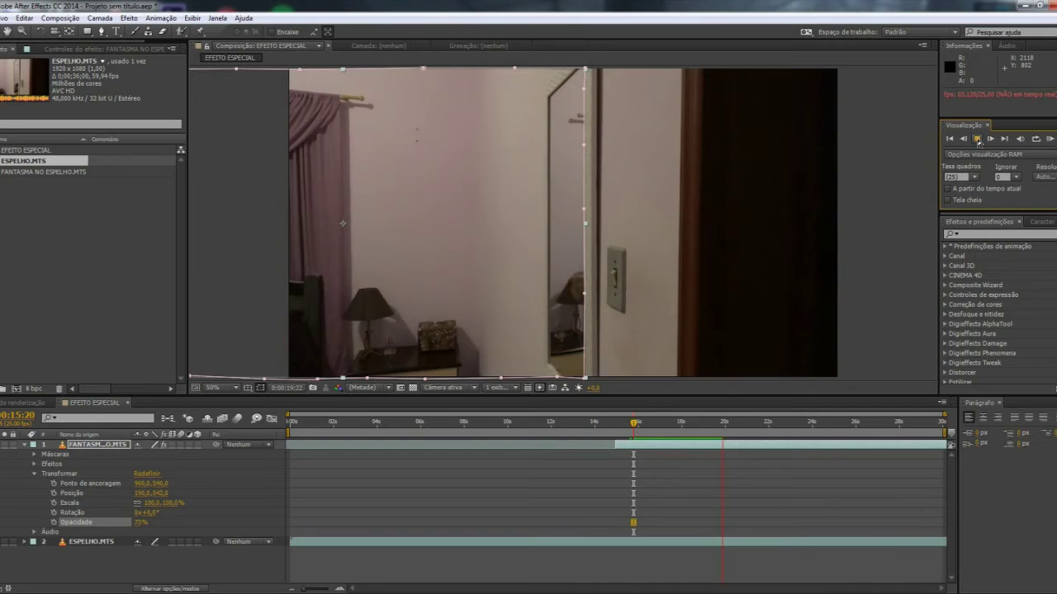
left_click(978, 140)
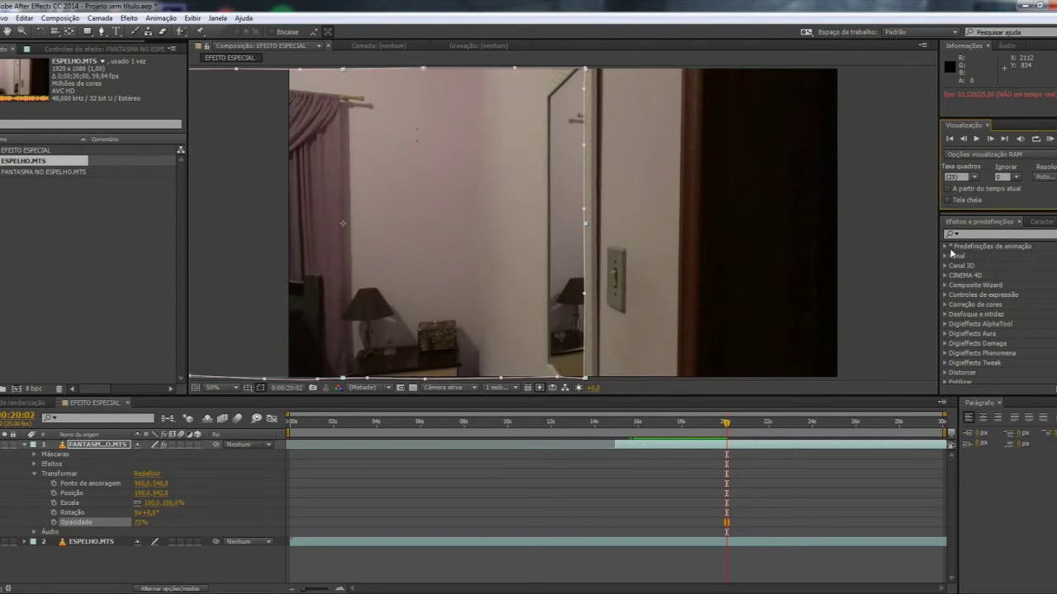
Apply the Twitch Blinking and Blue Glow presets to the FANTASMA NO ESPELHO ghost layer.
scroll(958, 273, "down", 10)
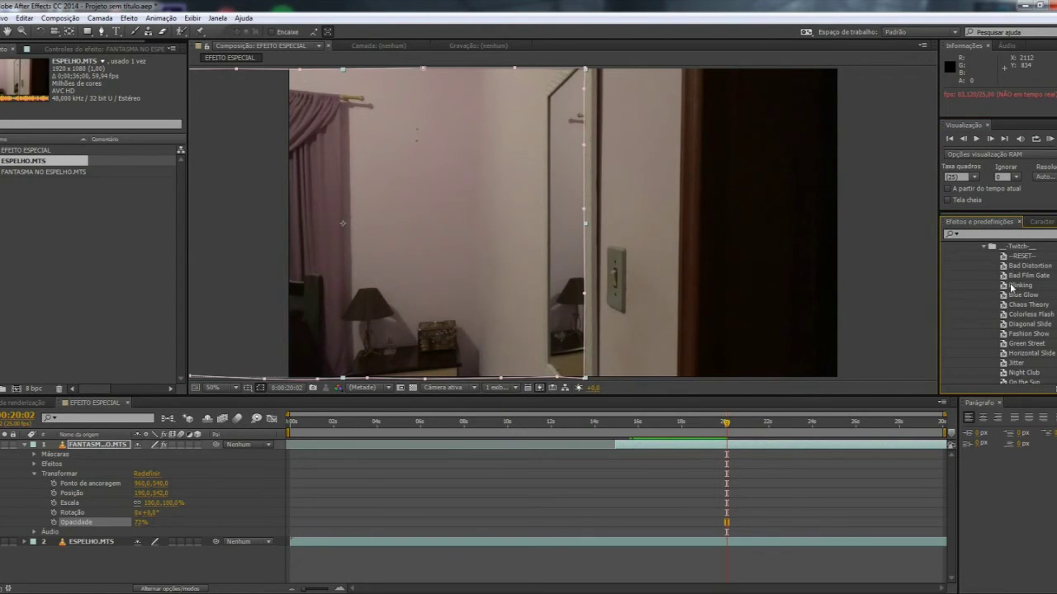
left_click_drag(1020, 286, 785, 445)
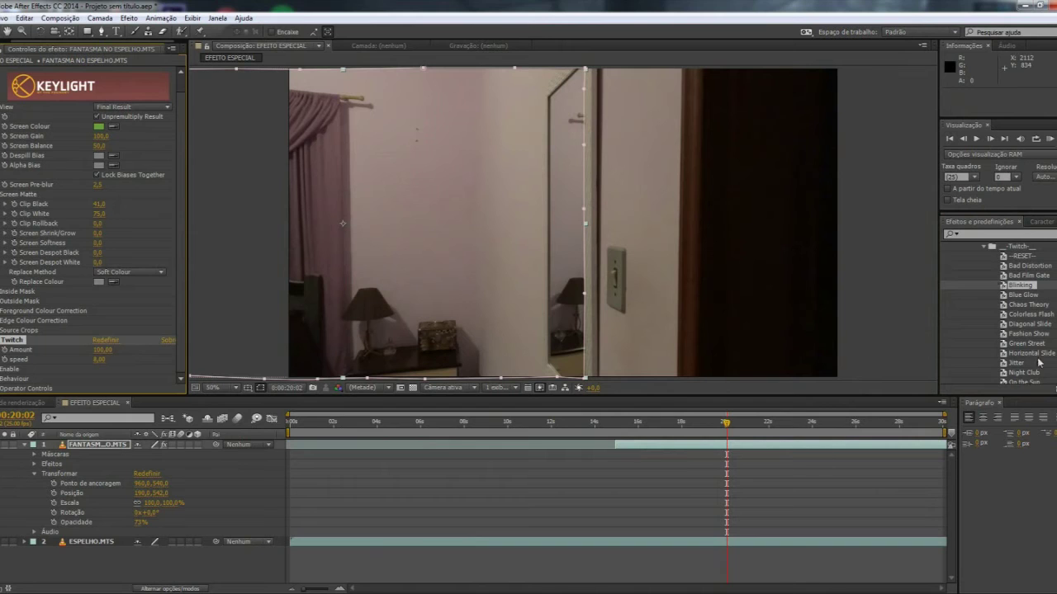
mouse_move(1018, 296)
left_mouse_down()
mouse_move(758, 447)
mouse_move(658, 427)
left_mouse_up()
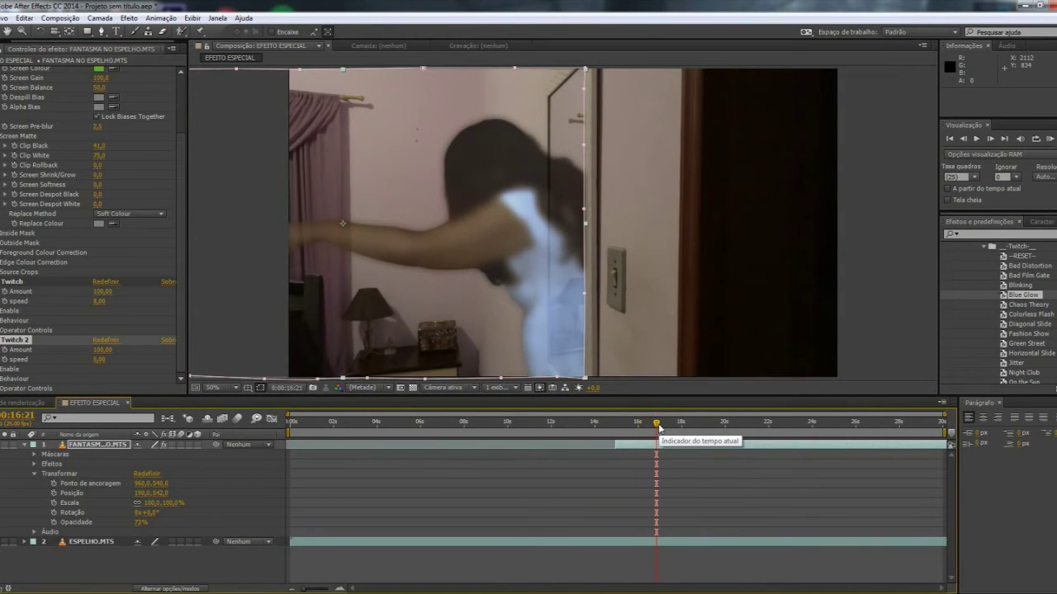
RAM-preview the glitch from the ghost's entrance, then reselect the ghost layer.
left_click(977, 141)
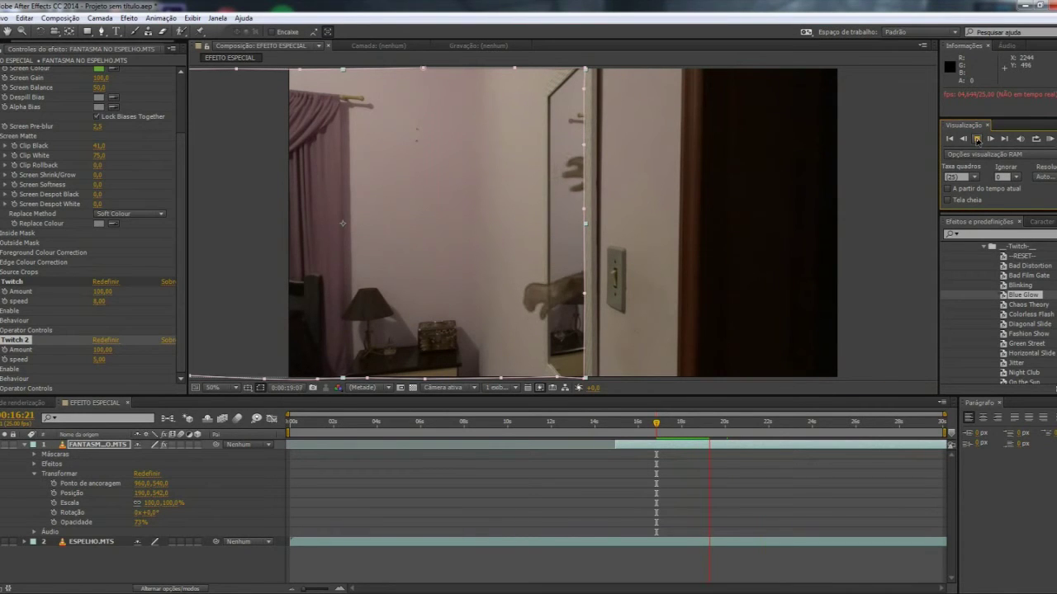
left_click(976, 140)
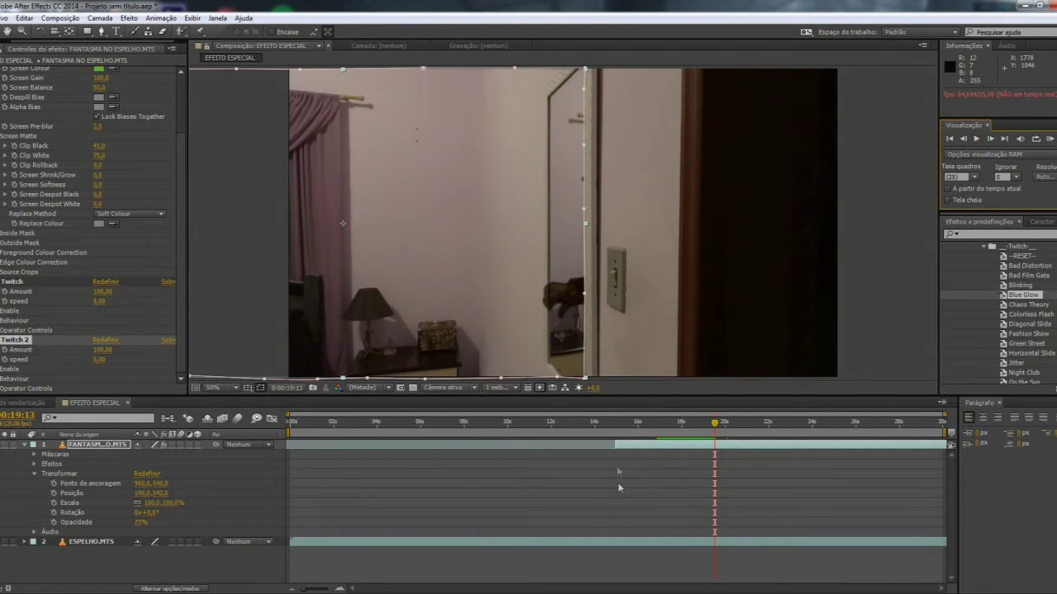
left_click(976, 139)
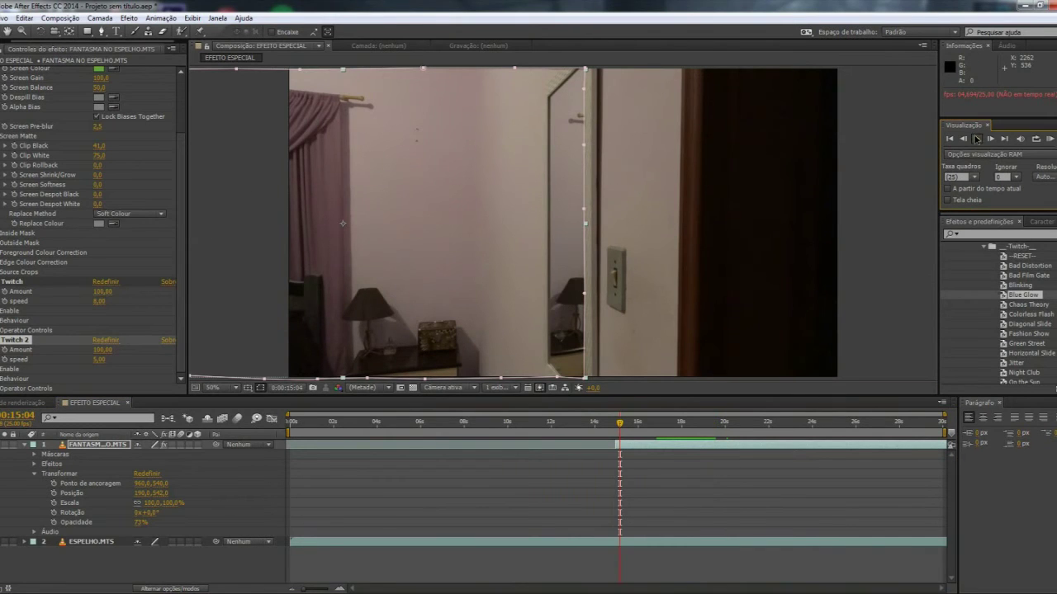
left_click(977, 139)
left_click(976, 139)
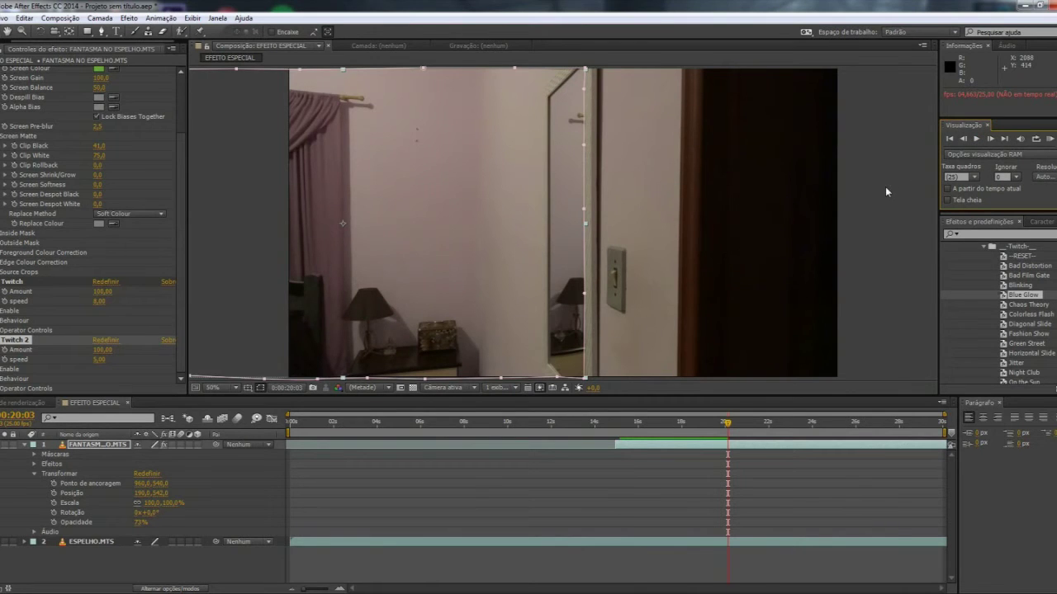
left_click(885, 186)
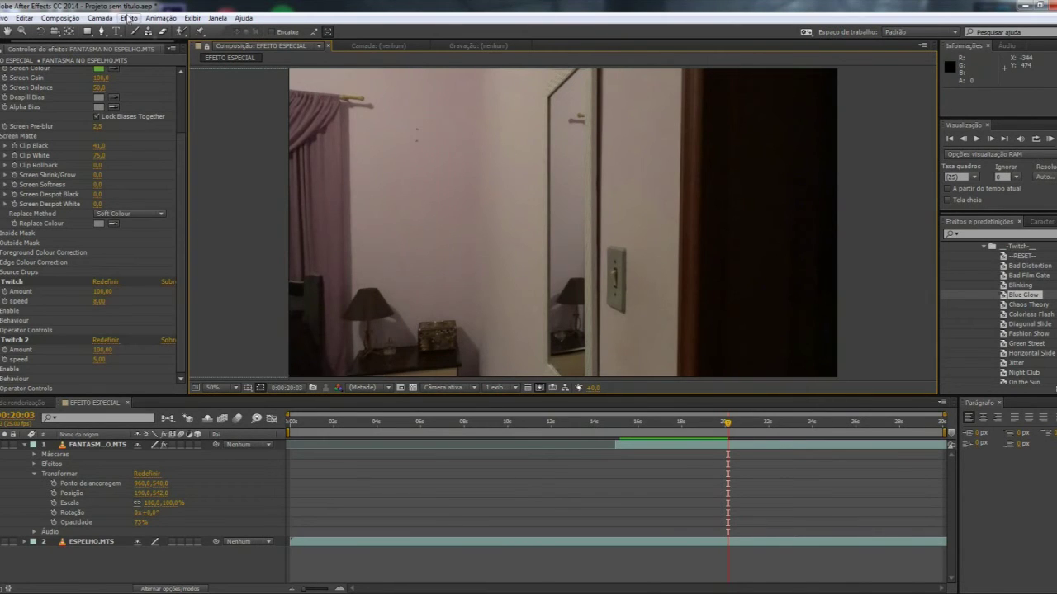
left_click(802, 446)
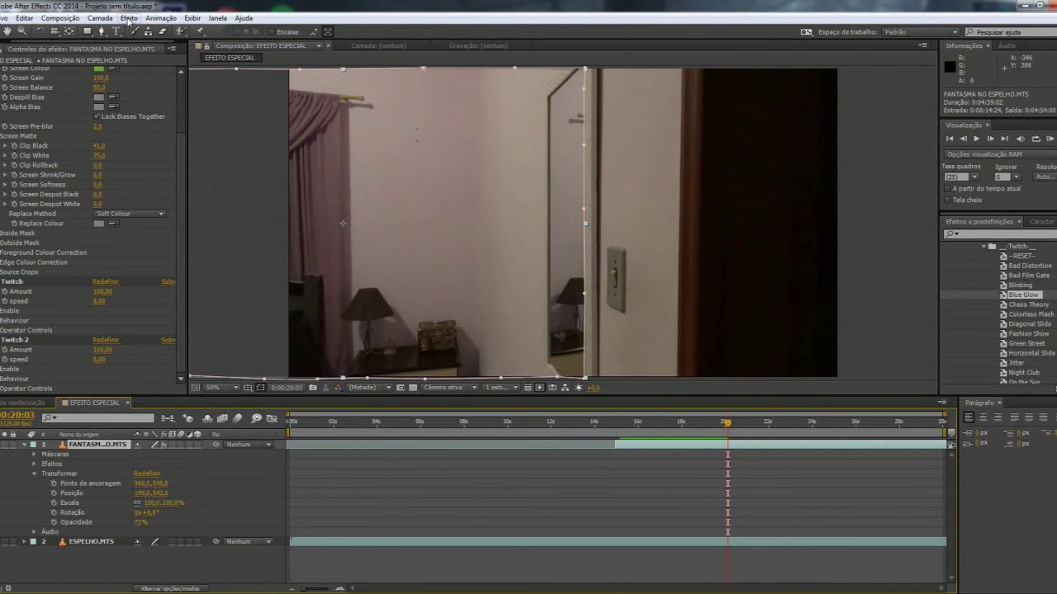
Apply Efeito > Magic Bullet Suite > Magic Bullet Looks to the ghost layer and open its Looks editor.
left_click(128, 18)
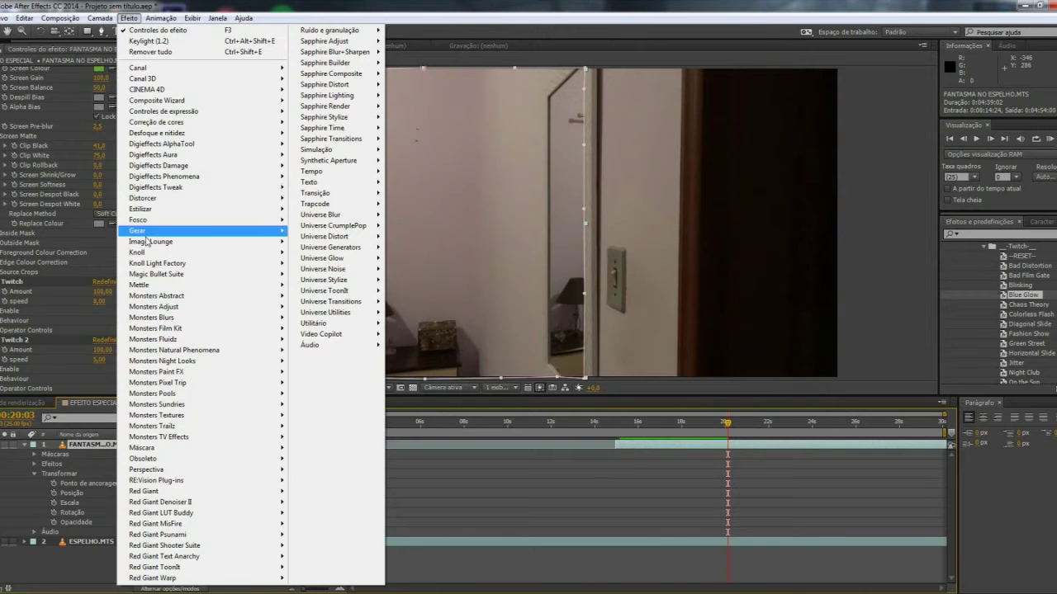
mouse_move(182, 278)
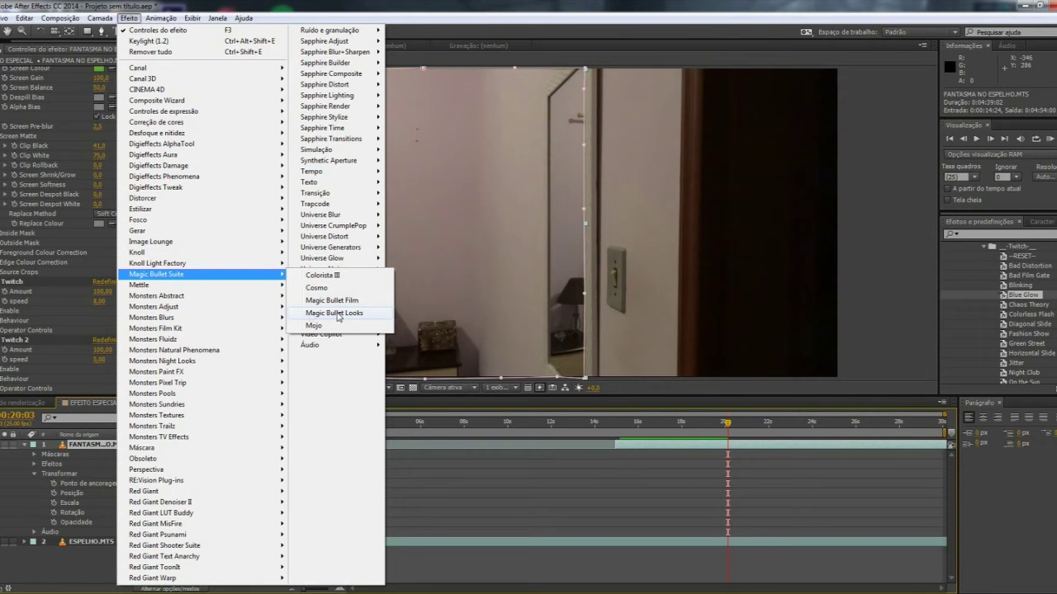
left_click(337, 312)
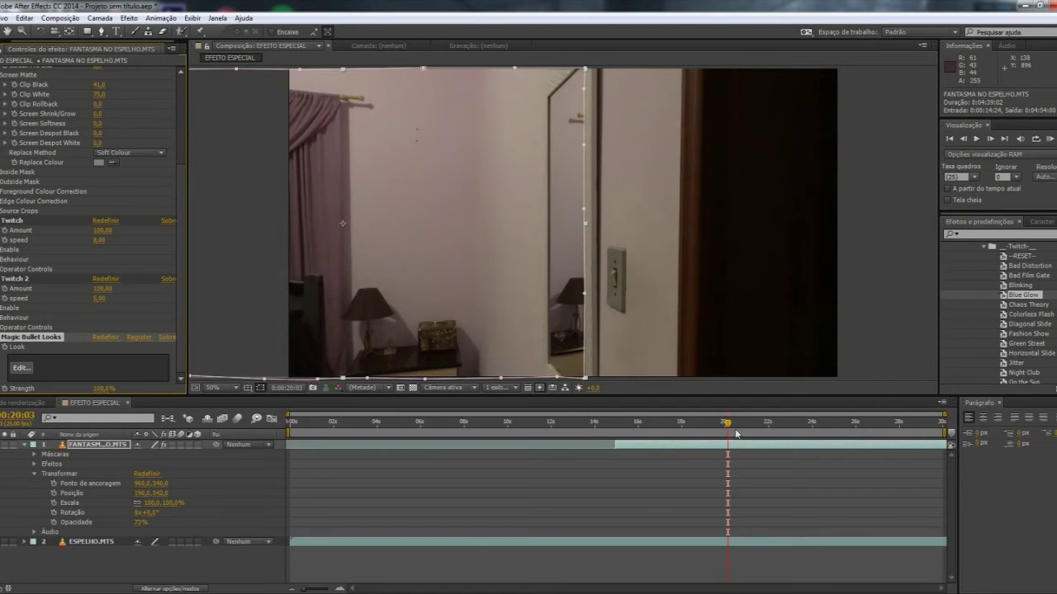
left_click_drag(726, 423, 677, 424)
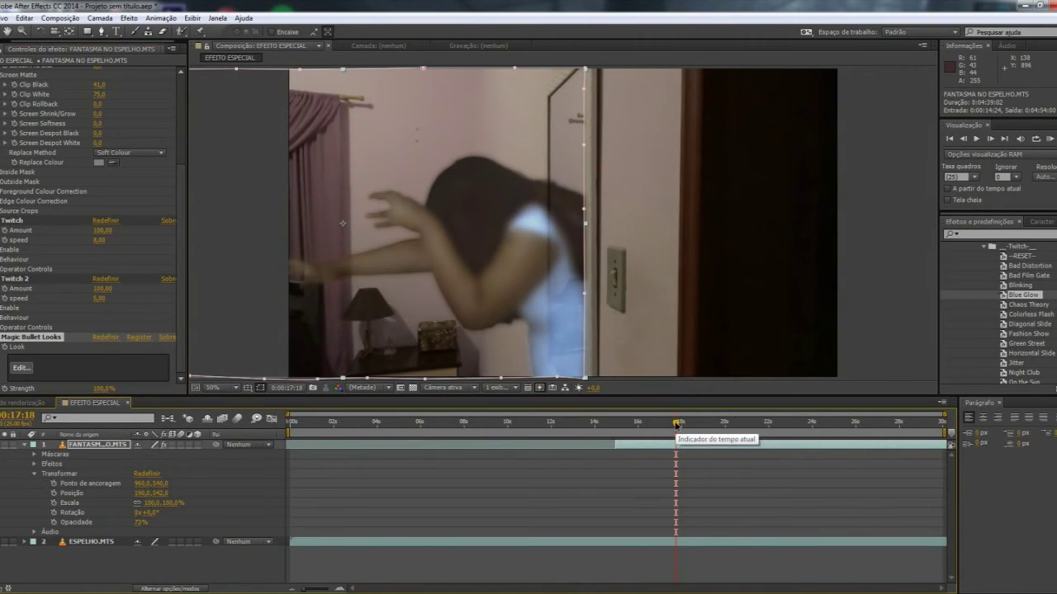
left_click(20, 367)
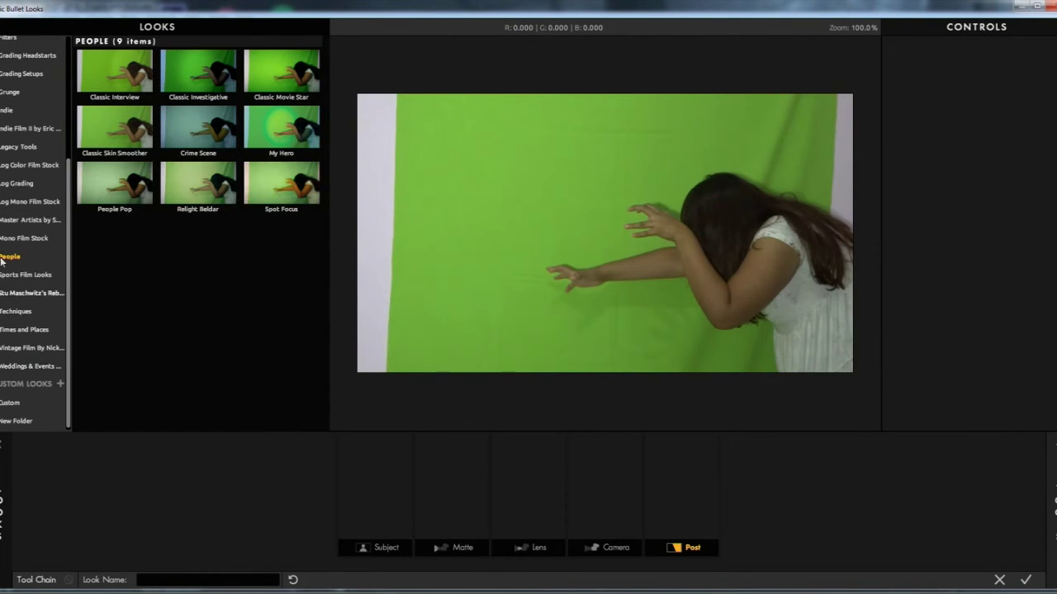
Compare People presets like My Hero and Spot Focus, then apply Crime Scene to the ghost.
left_click(198, 124)
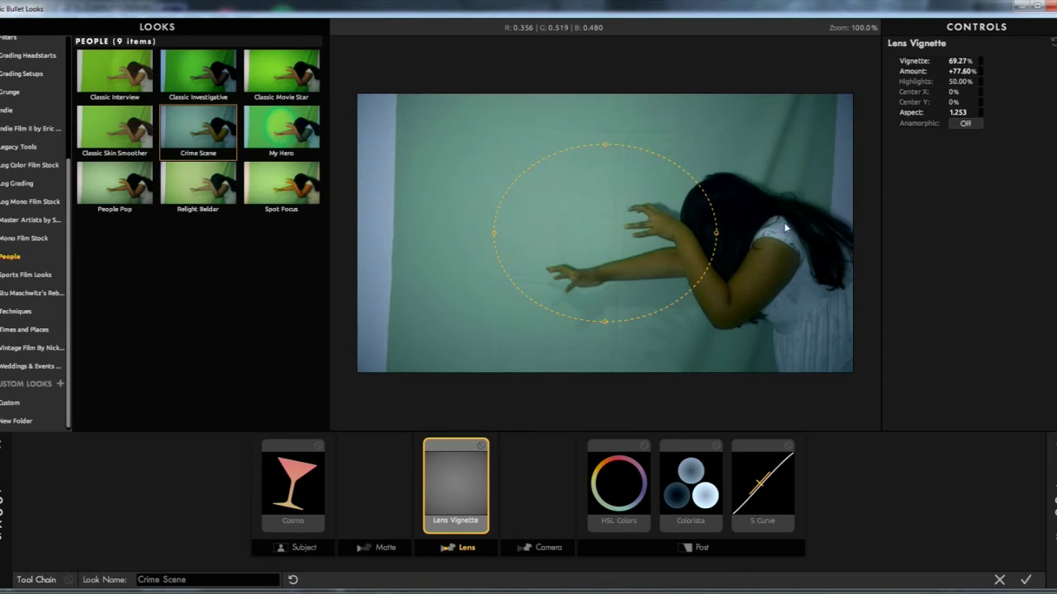
mouse_move(715, 235)
left_mouse_down()
mouse_move(649, 234)
mouse_move(780, 212)
mouse_move(624, 196)
mouse_move(707, 197)
left_mouse_up()
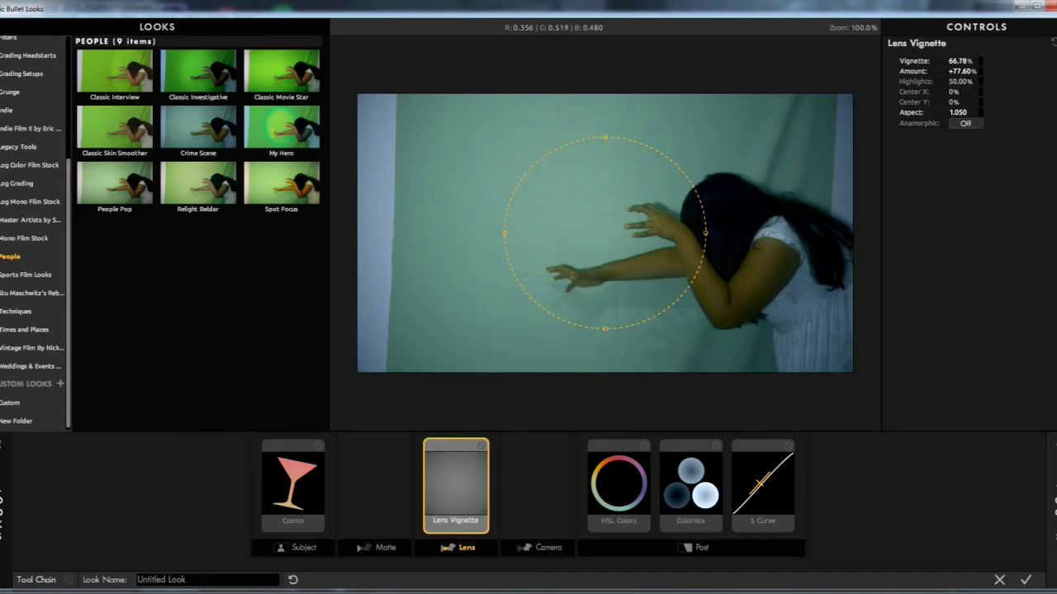
left_click(305, 131)
left_click(294, 210)
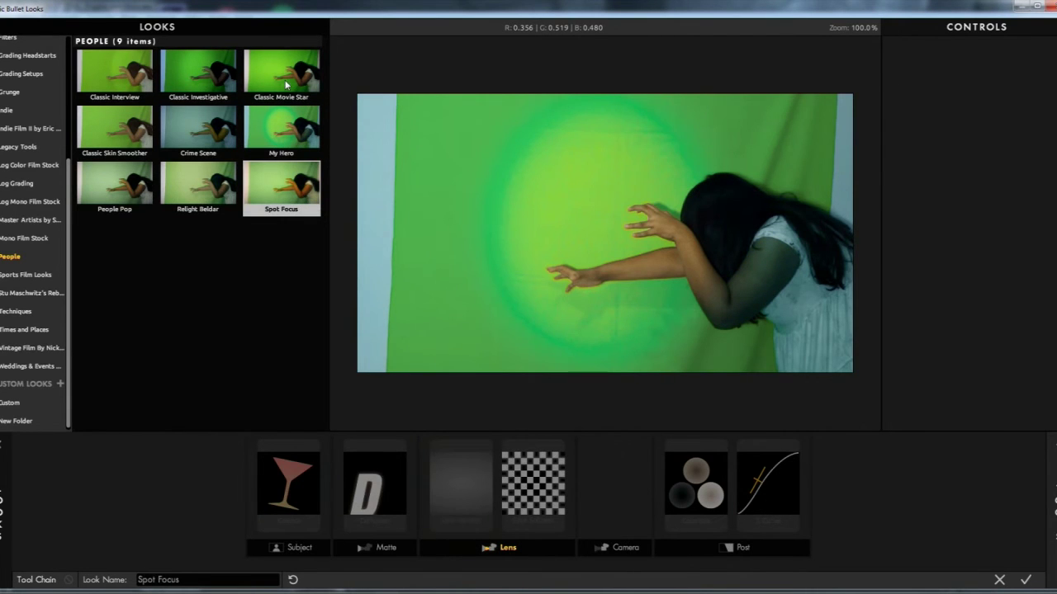
key("Up")
key("Up")
left_click(198, 73)
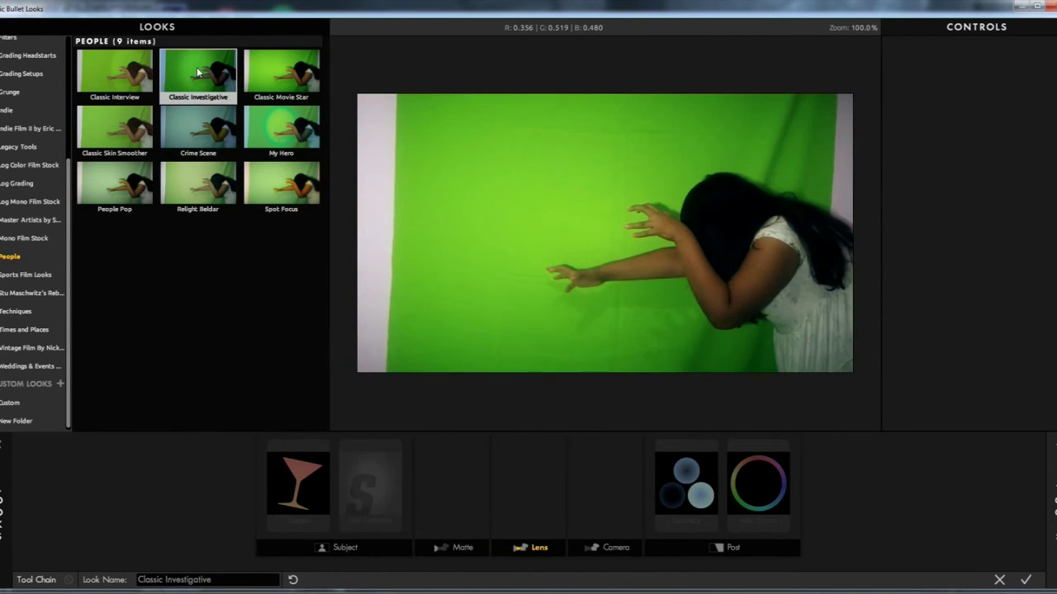
left_click(276, 73)
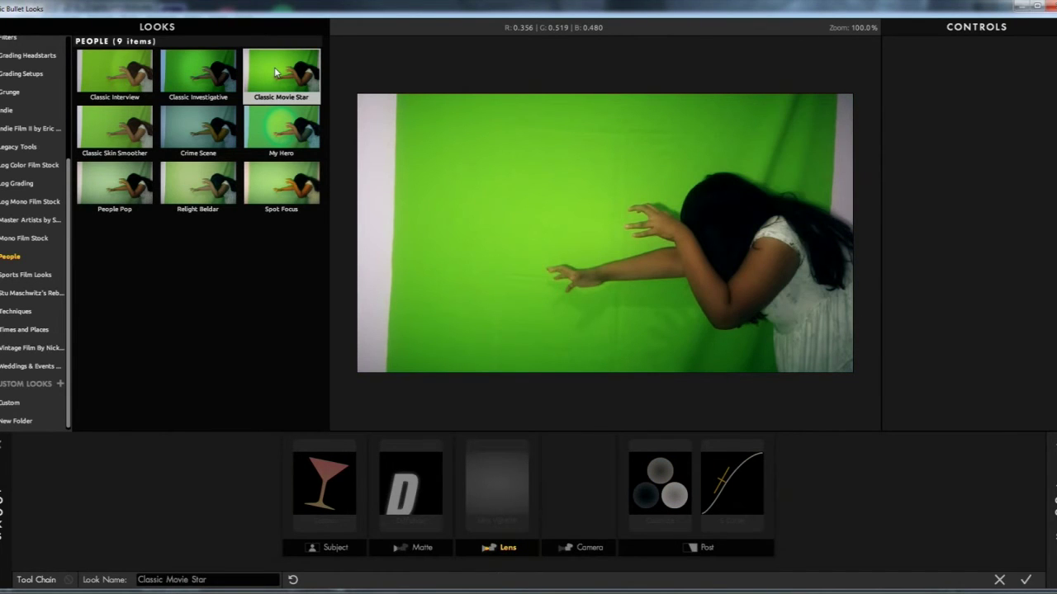
left_click(214, 129)
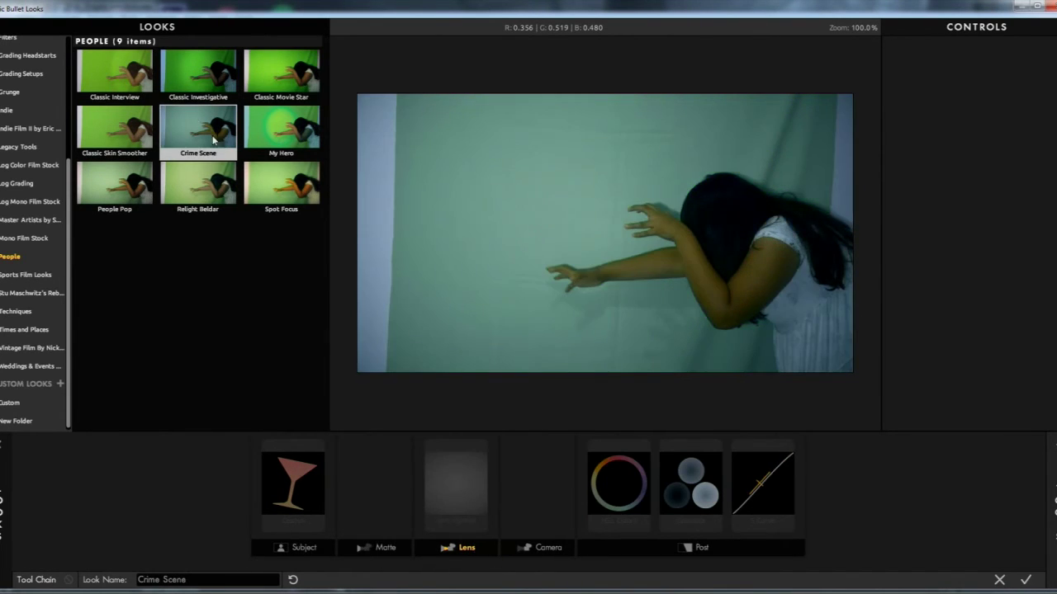
left_click(1024, 581)
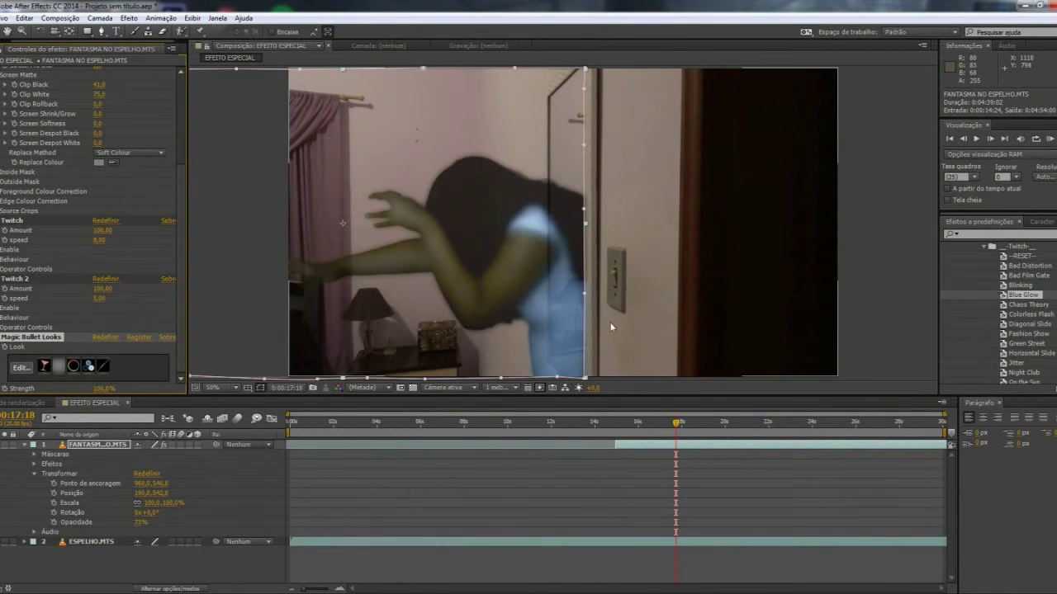
left_click(625, 427)
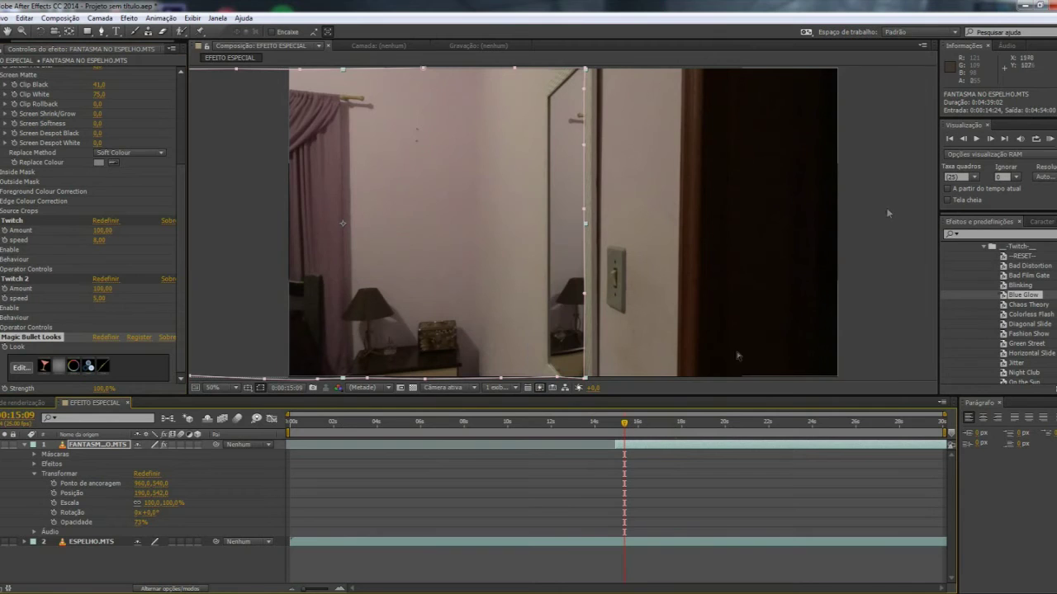
left_click(976, 139)
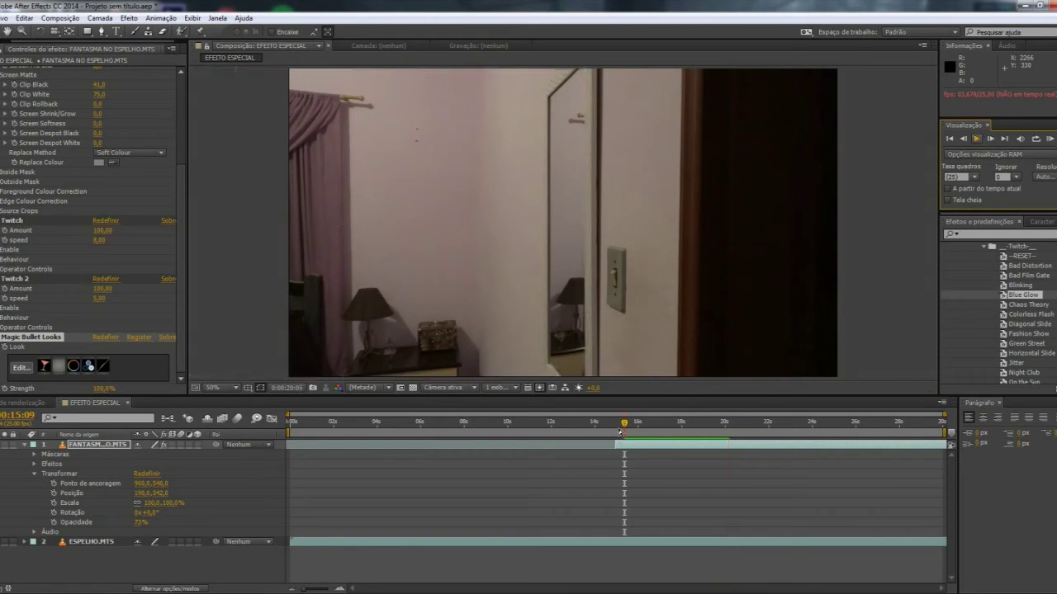
left_click(976, 139)
left_click(976, 140)
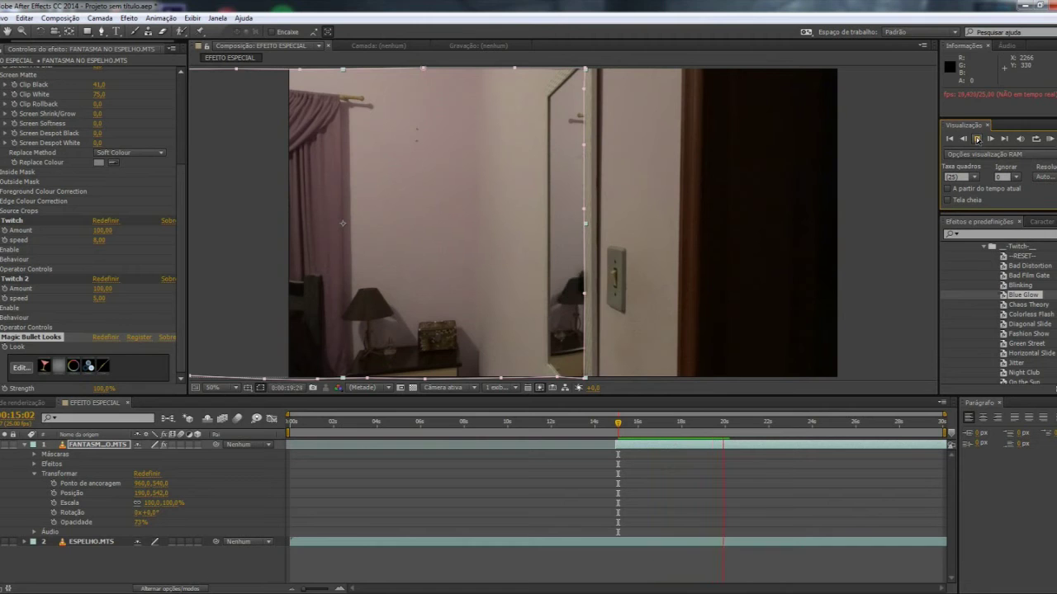
left_click(976, 139)
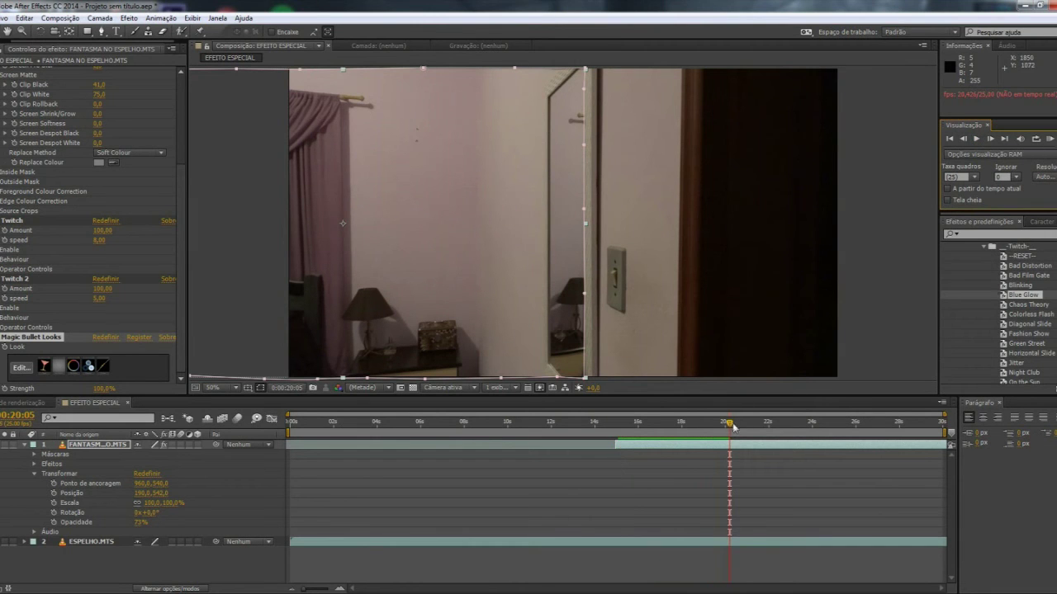
mouse_move(723, 424)
left_mouse_down()
mouse_move(665, 424)
mouse_move(707, 408)
mouse_move(645, 431)
left_mouse_up()
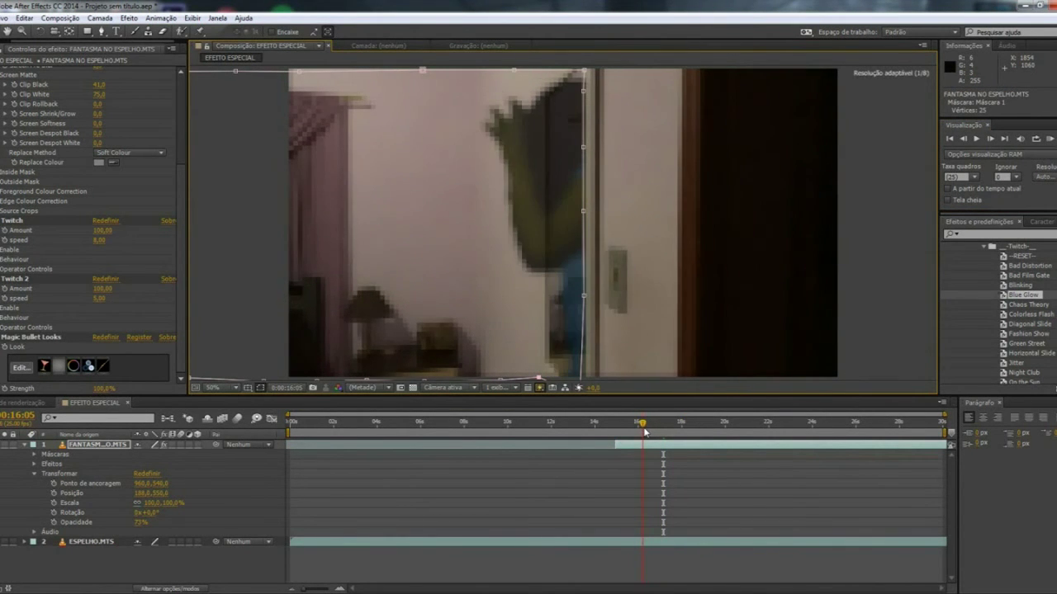
Preview the composition from just before the ghost appears.
left_click_drag(645, 431, 644, 425)
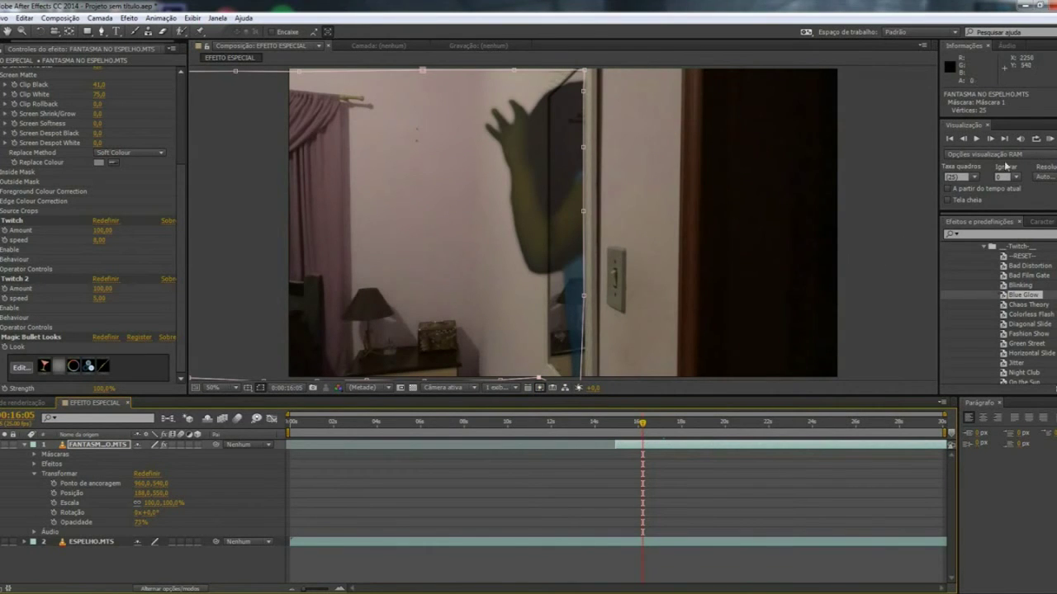
left_click(977, 140)
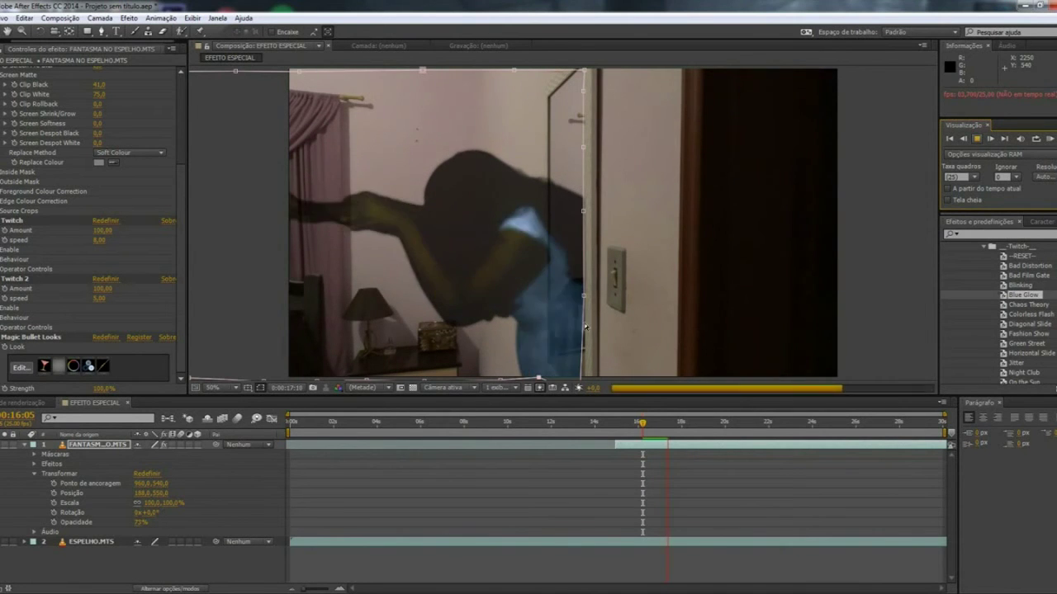
key("space")
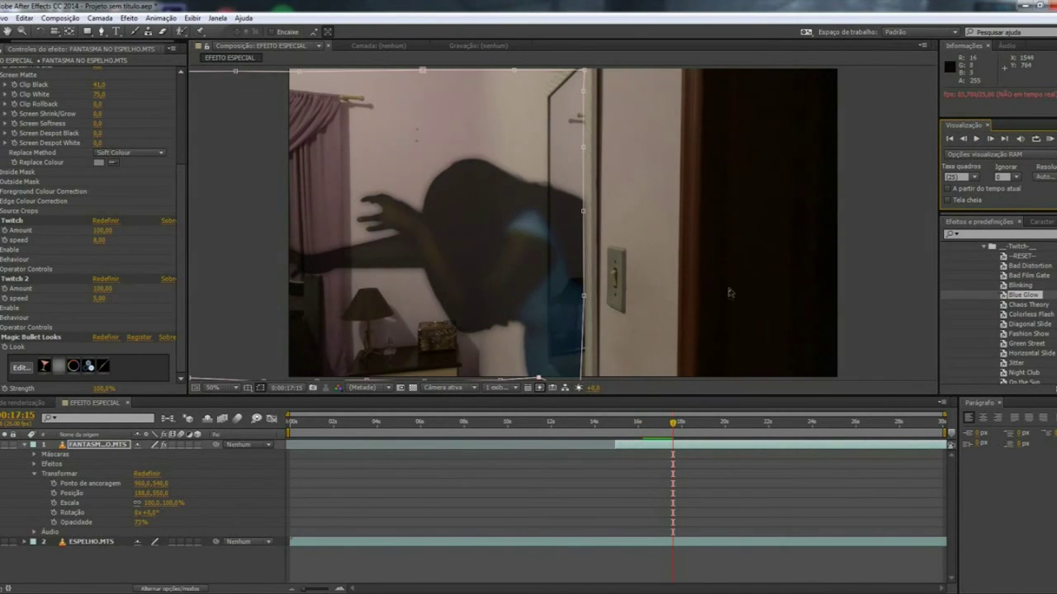
Move the ghost mask's bottom-right vertex along the mirror edge and check the result.
scroll(729, 298, "down", 2)
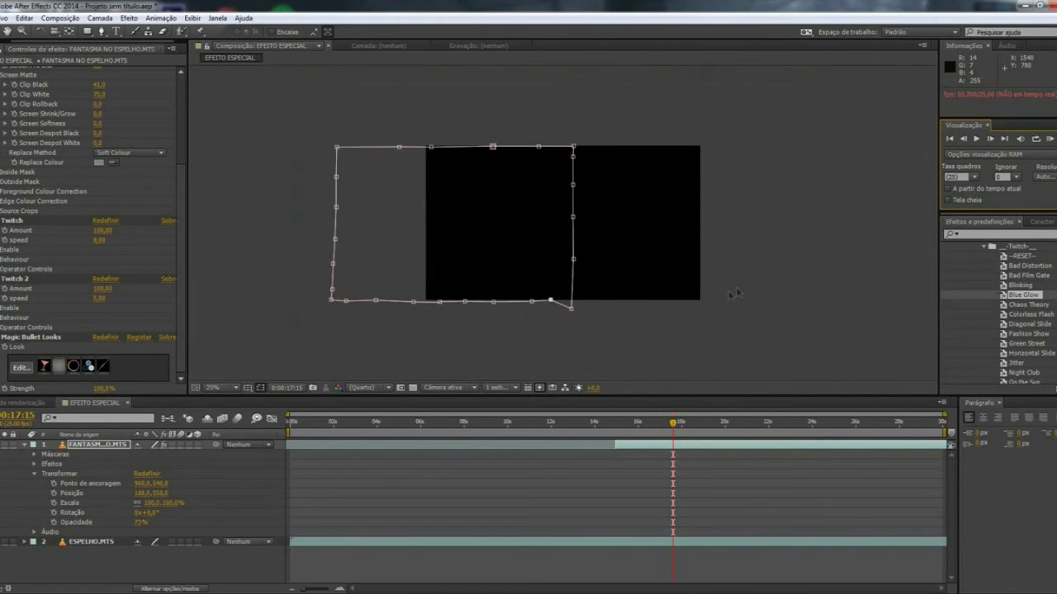
left_click(572, 308)
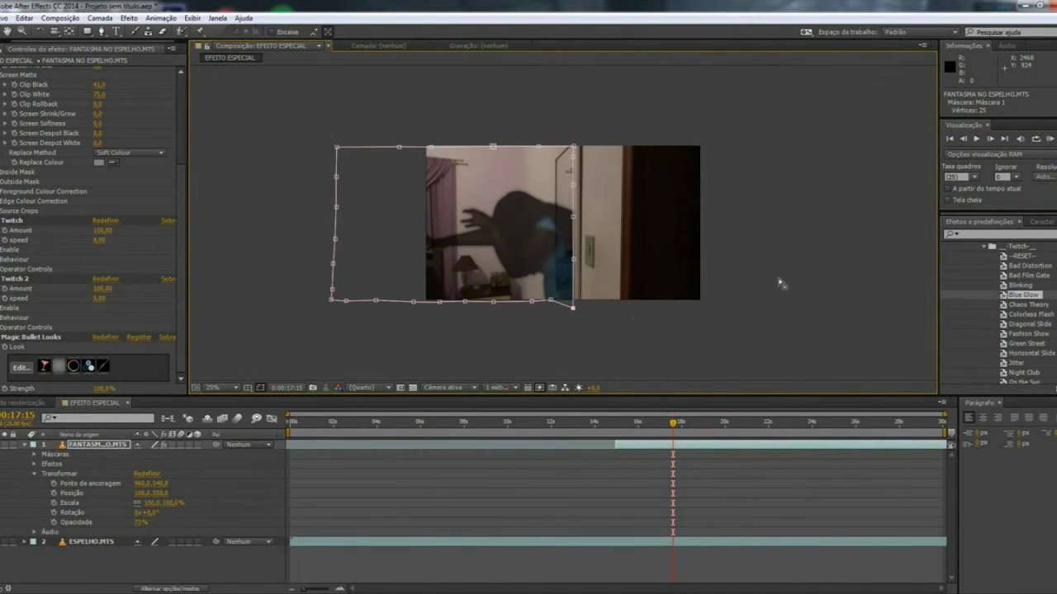
scroll(778, 283, "up", 2)
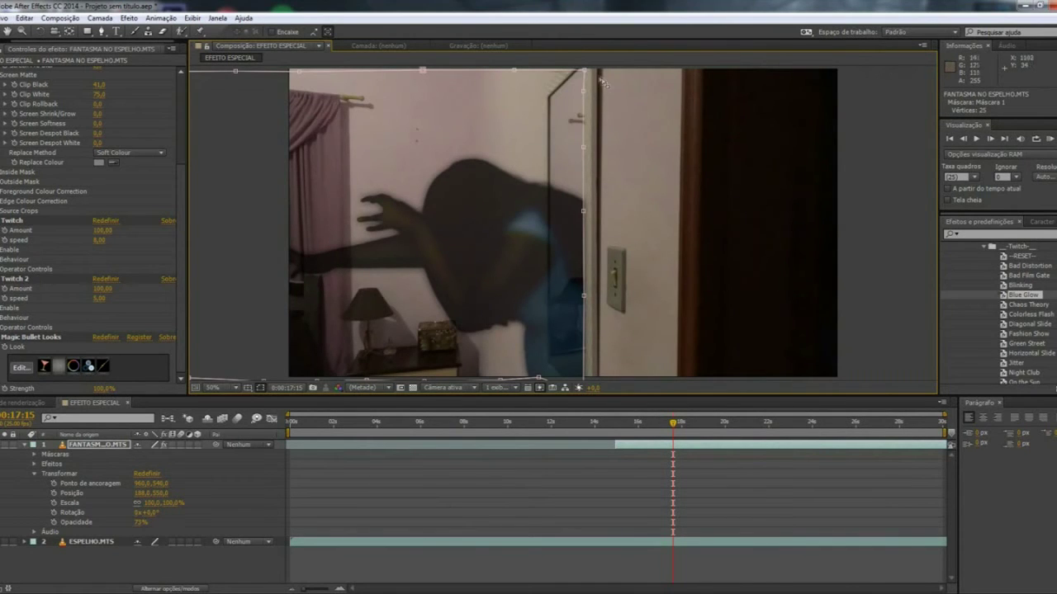
left_click_drag(585, 73, 585, 71)
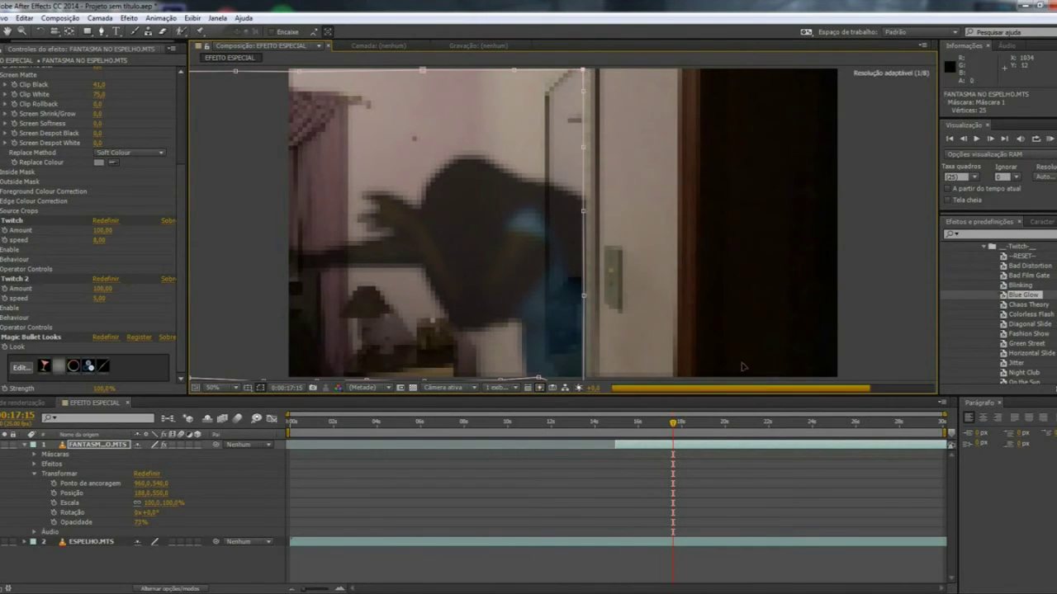
left_click(876, 282)
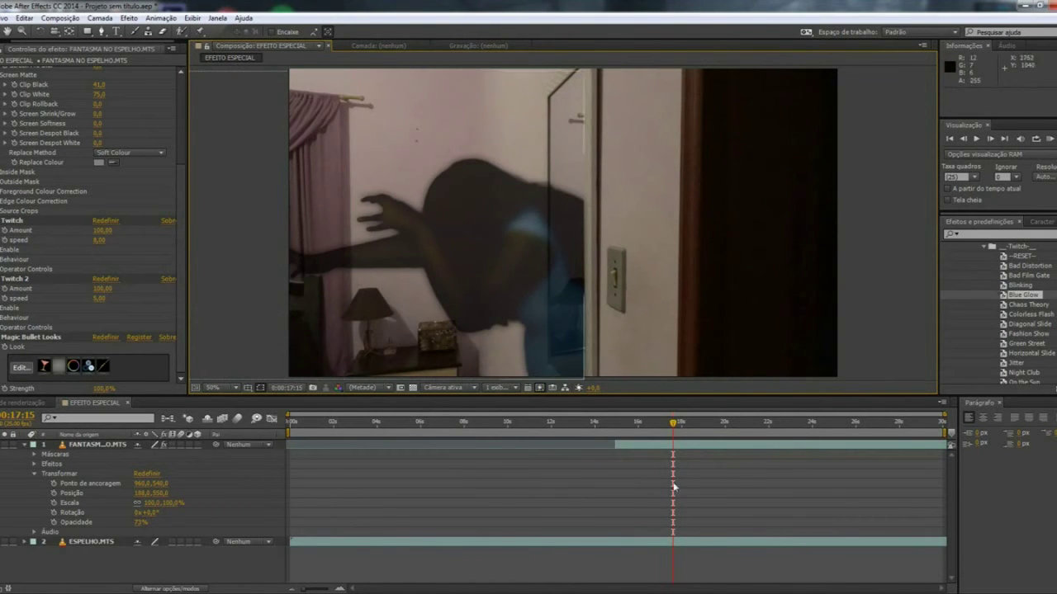
left_click_drag(673, 426, 618, 427)
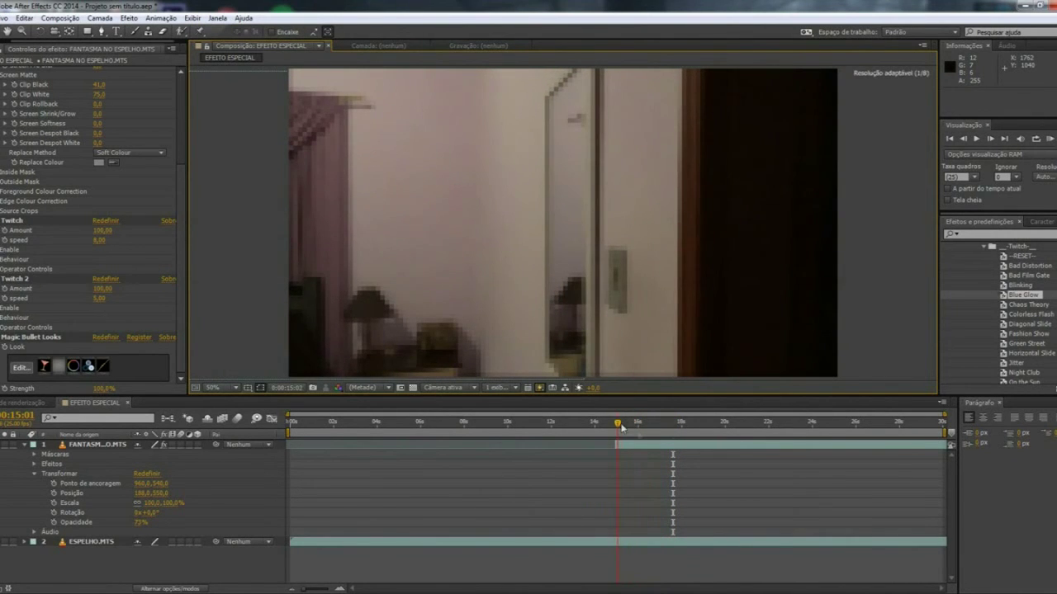
Preview the composition to 0:00:18:04 and zoom the viewer to 100%.
left_click(977, 140)
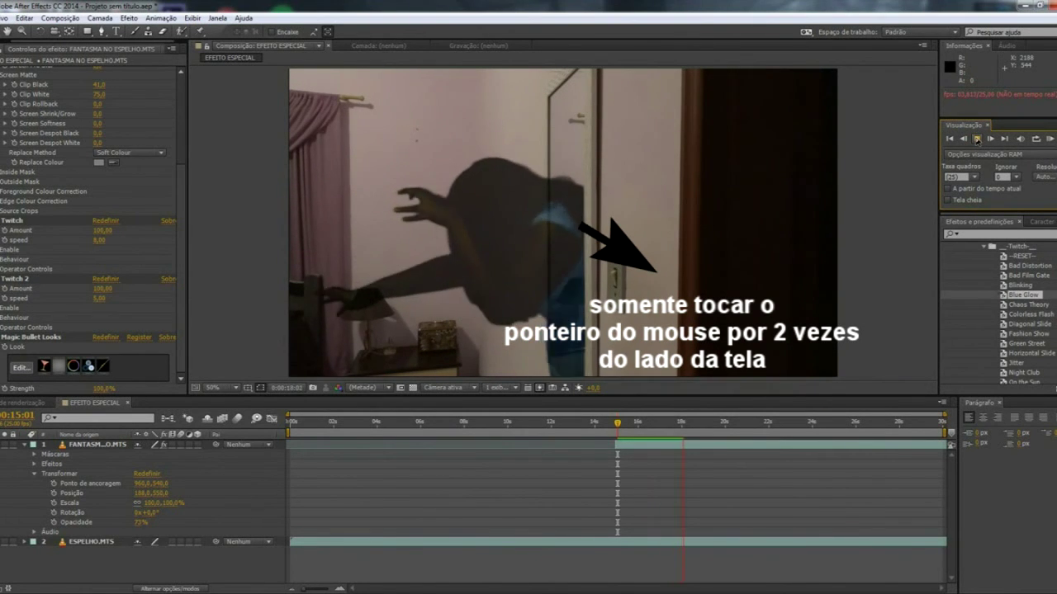
left_click(976, 139)
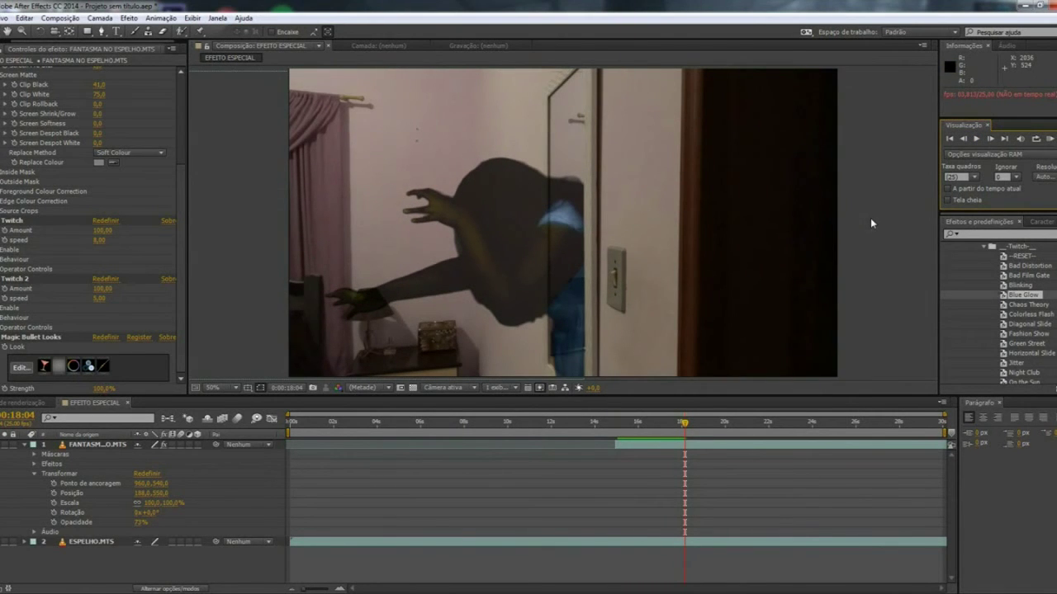
key("slash")
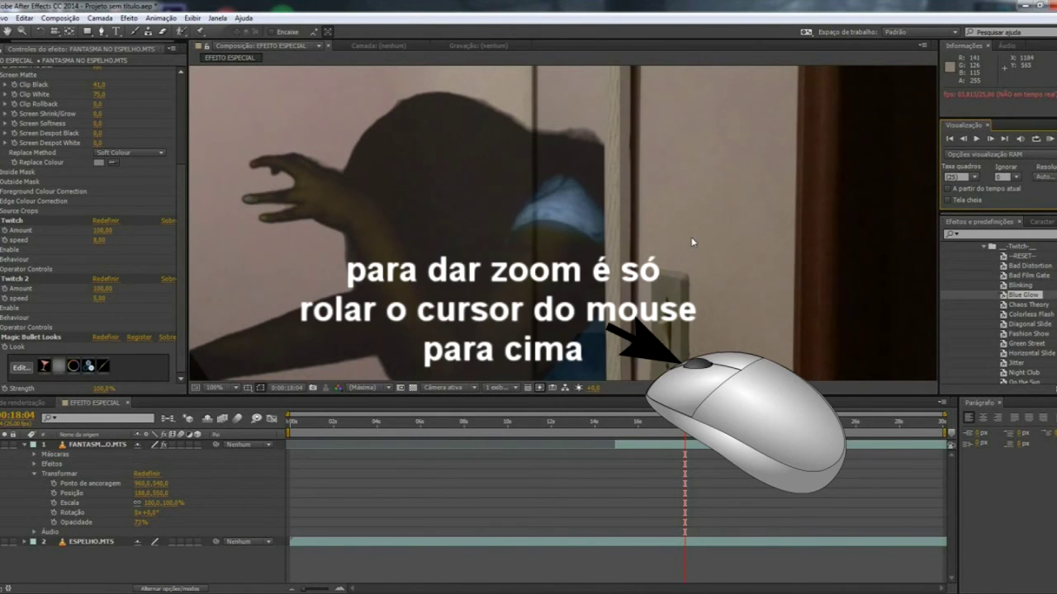
Pull the ghost mask's top-left vertex out to the layer corner, then zoom out to 25%.
scroll(693, 242, "down", 2)
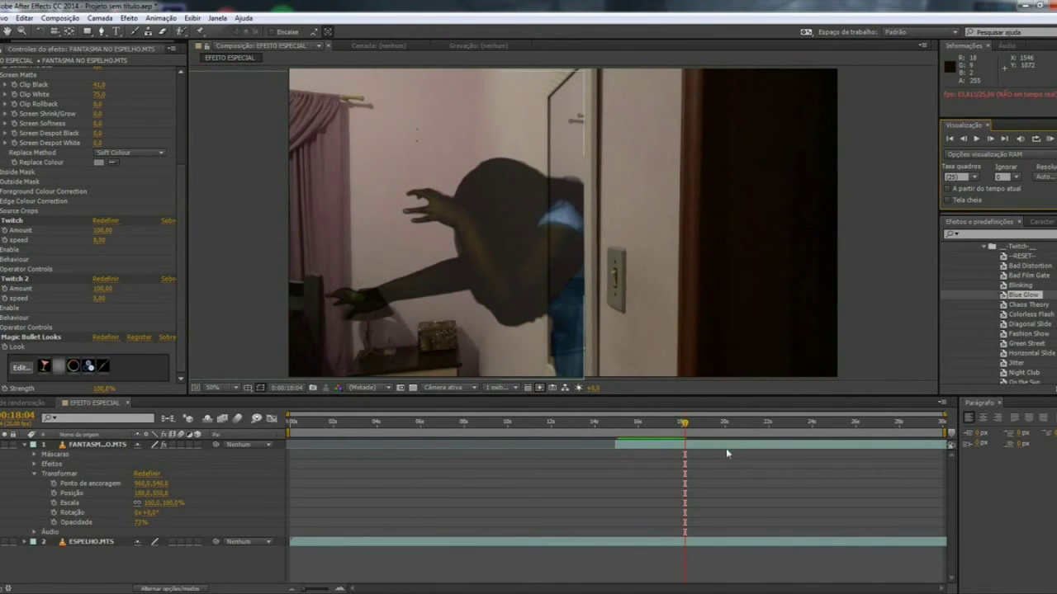
left_click(726, 448)
left_click_drag(586, 73, 583, 69)
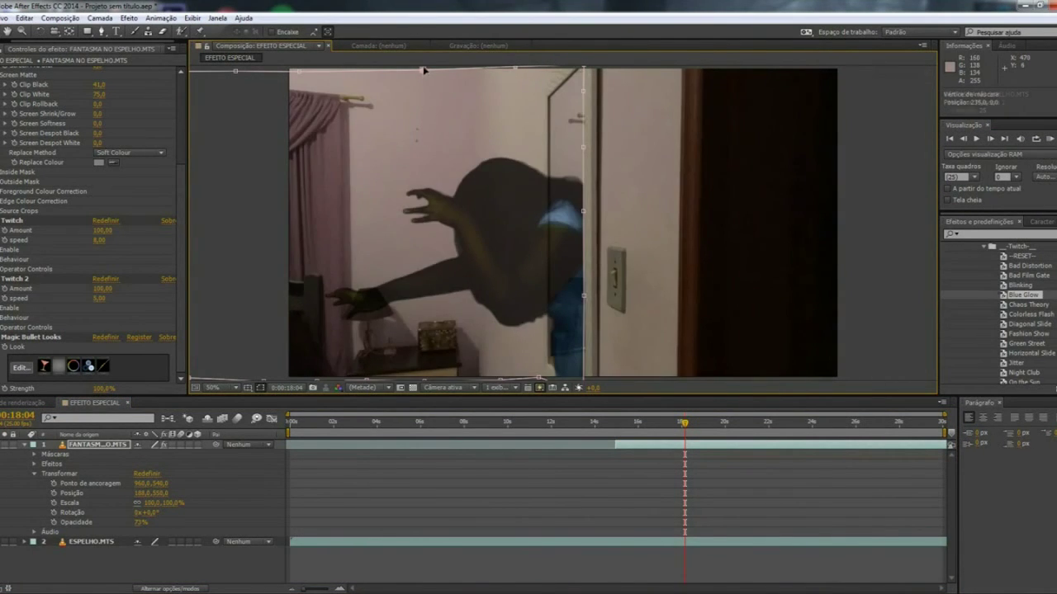
left_click_drag(305, 76, 294, 69)
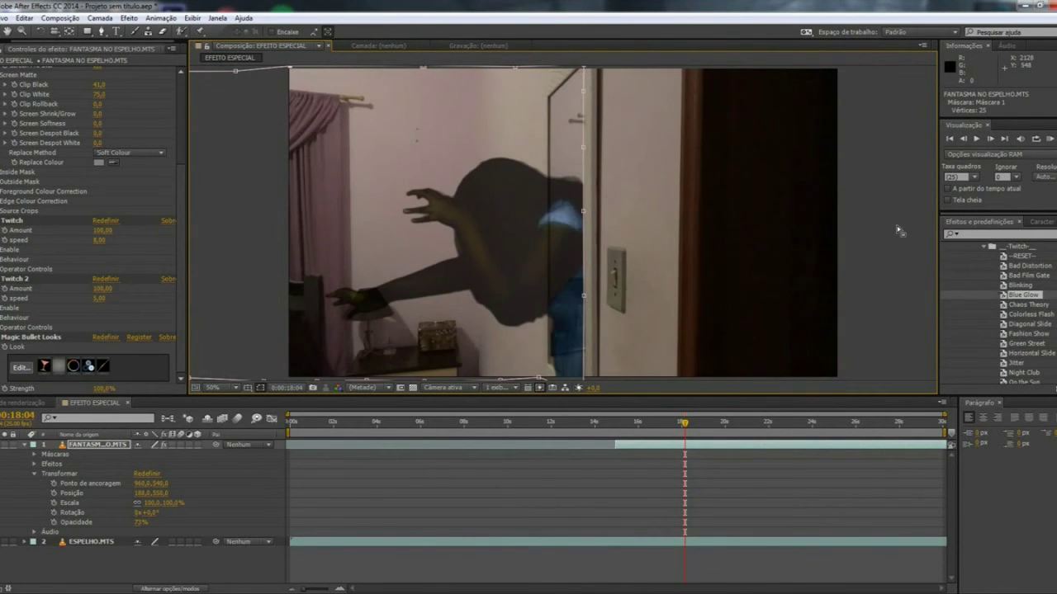
key("comma")
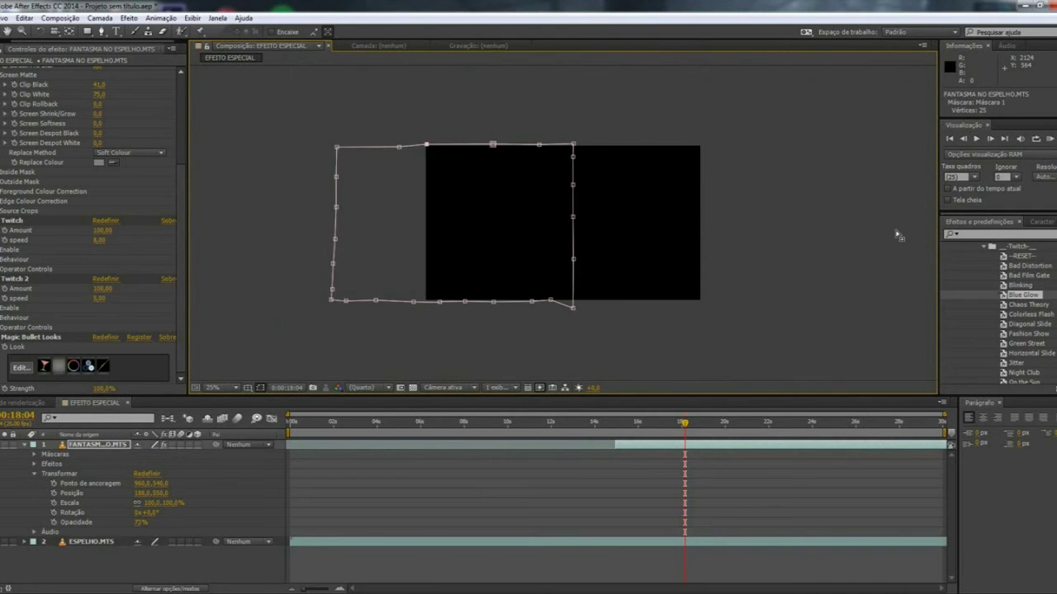
key("comma")
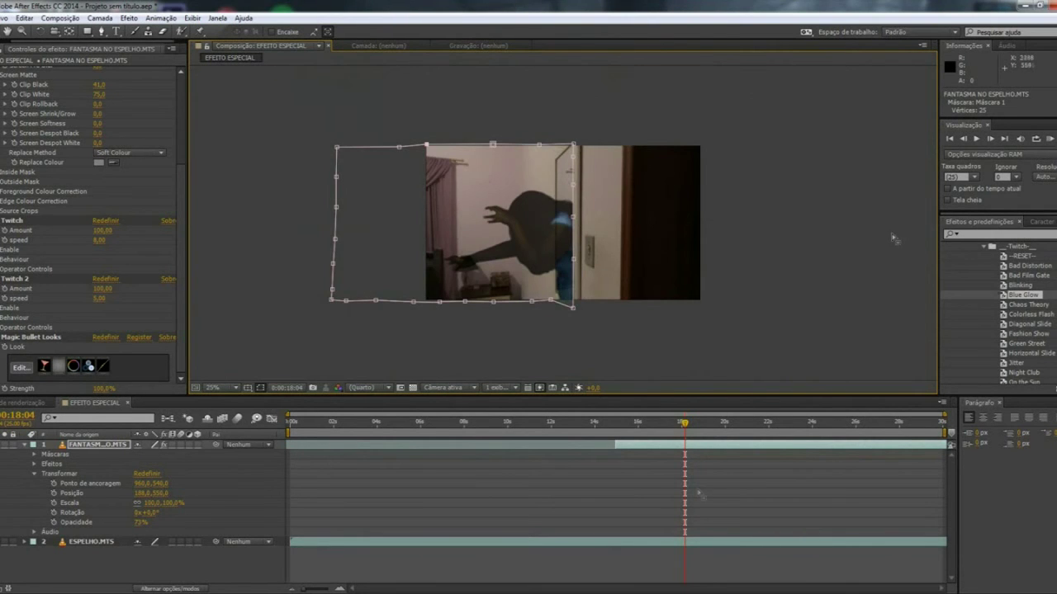
left_click_drag(687, 424, 649, 425)
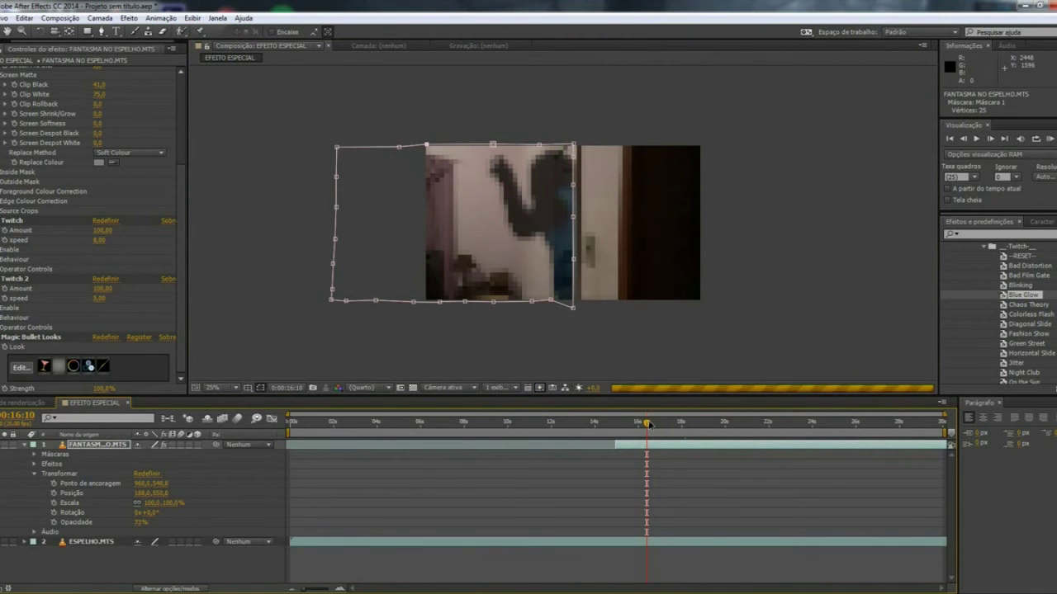
left_click(976, 139)
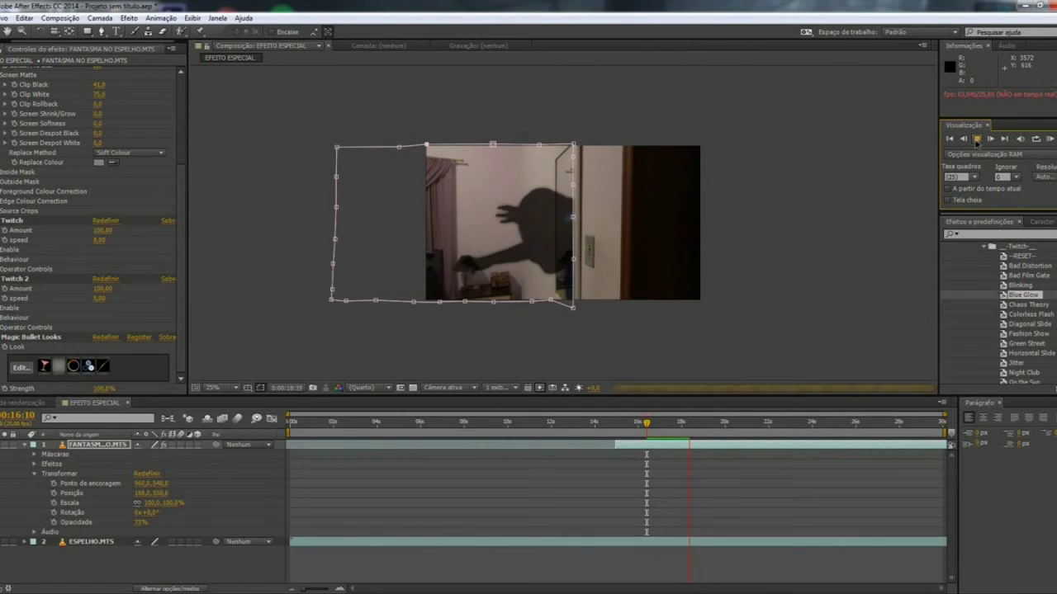
left_click(976, 139)
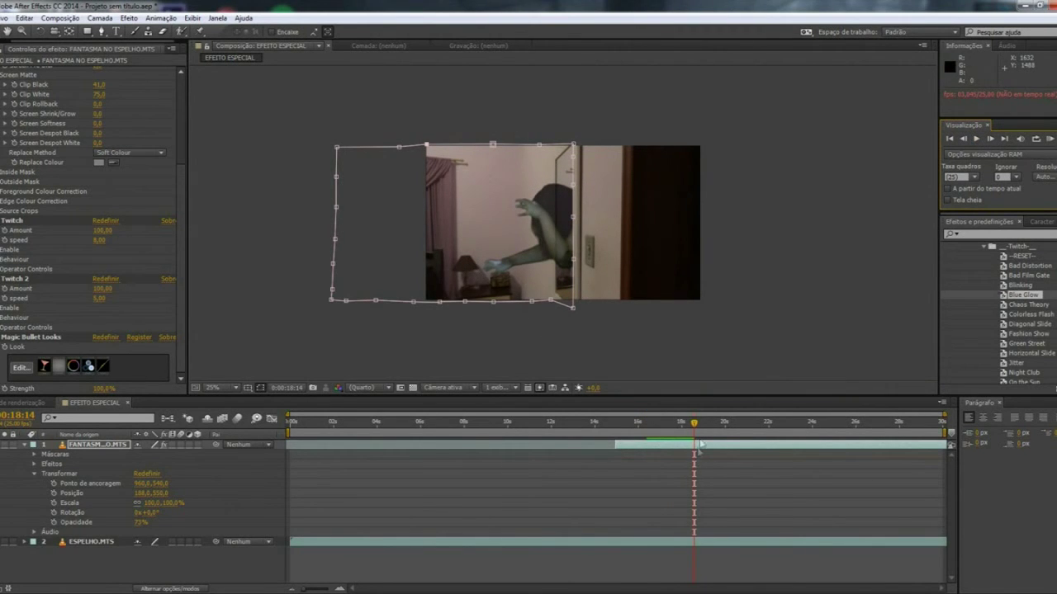
left_click_drag(695, 424, 688, 422)
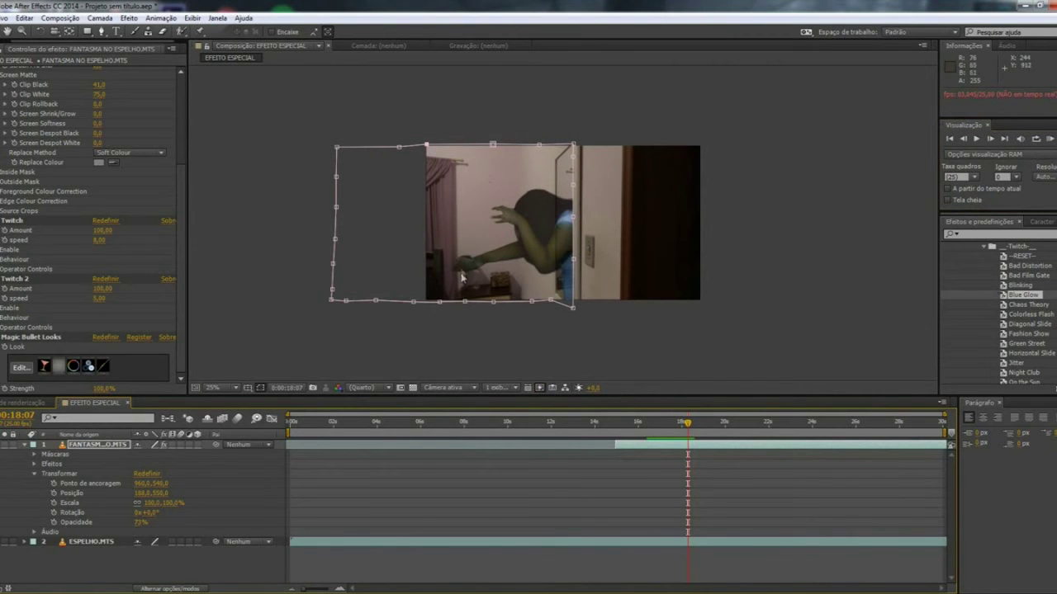
key("period")
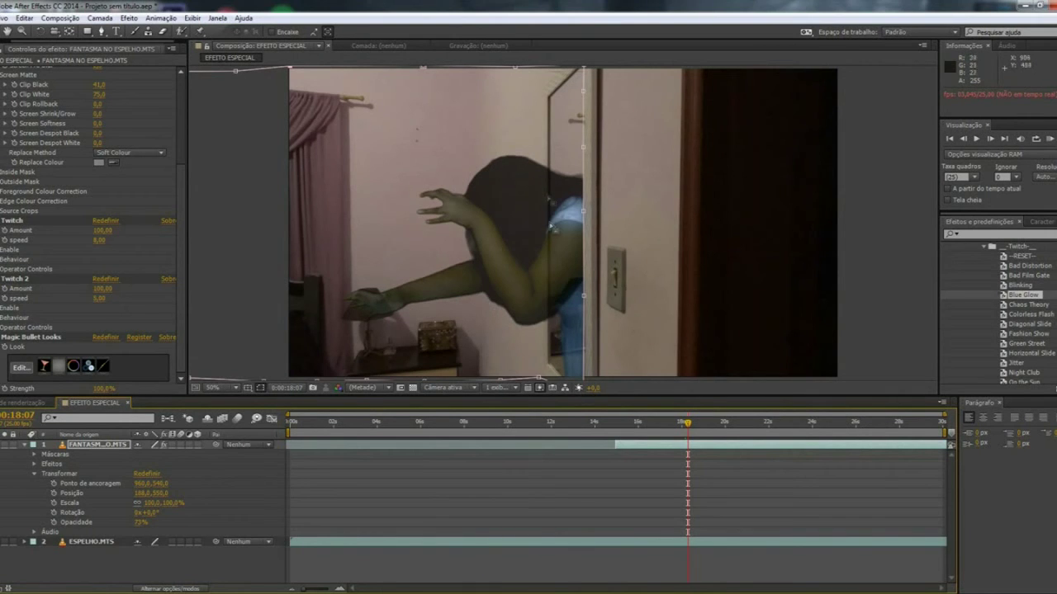
Apply Magic Bullet Looks to the ESPELHO.MTS mirror layer and open its Looks editor.
left_click(724, 545)
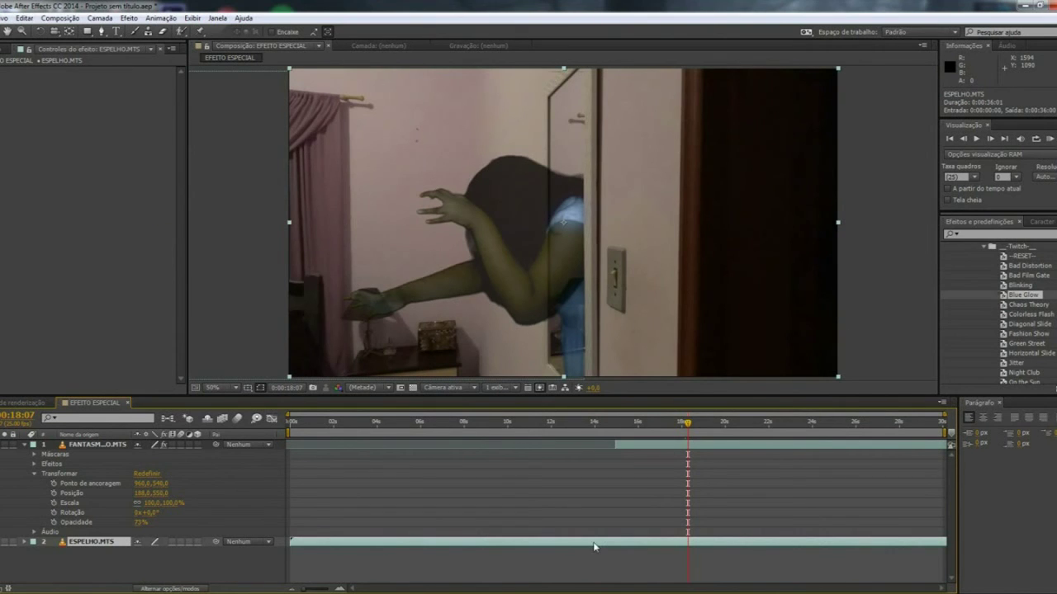
left_click(633, 447)
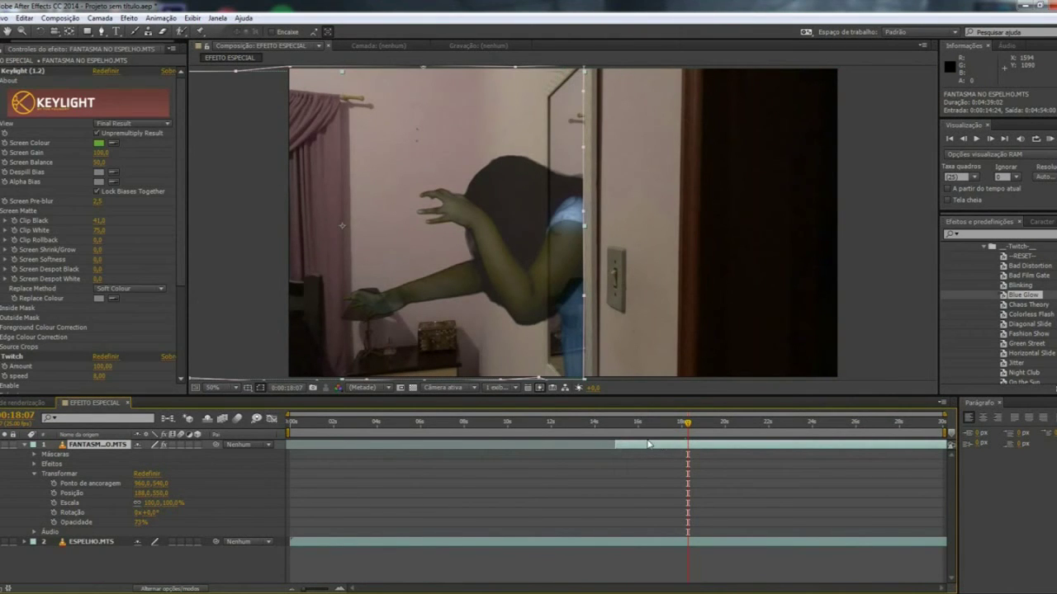
left_click(658, 546)
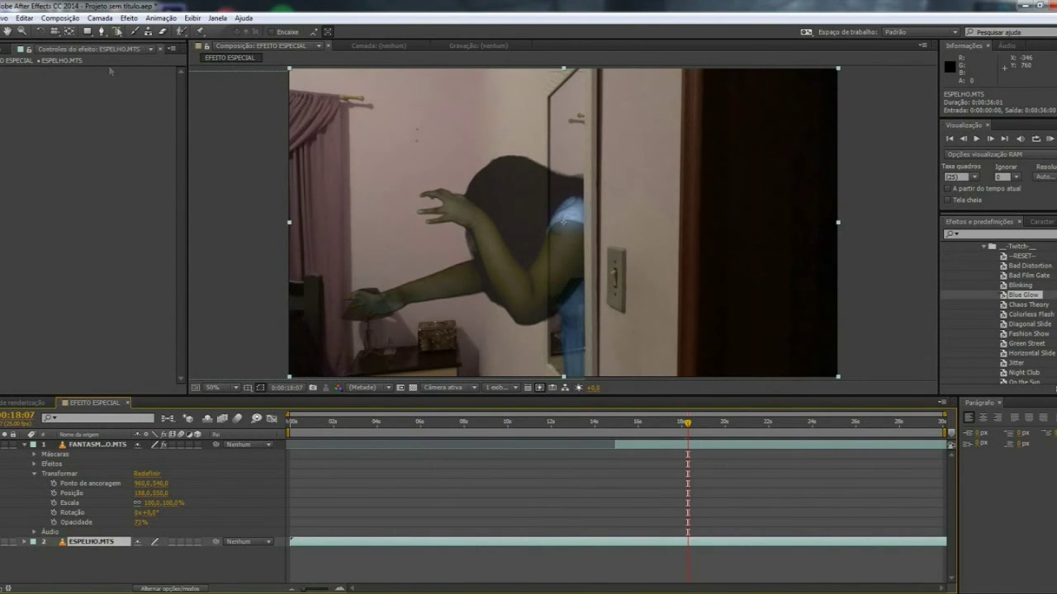
left_click(129, 18)
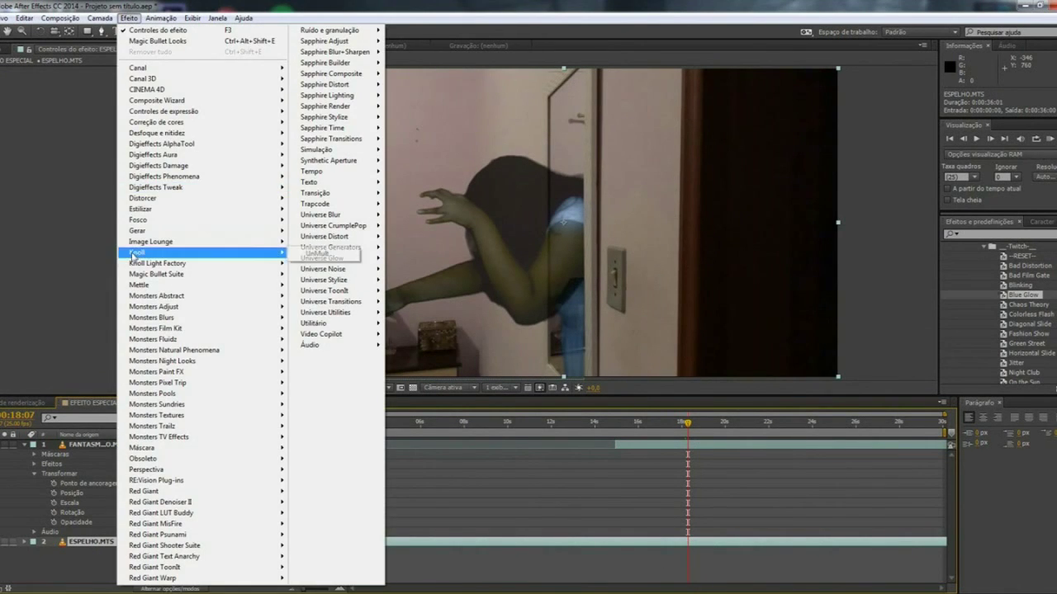
mouse_move(213, 276)
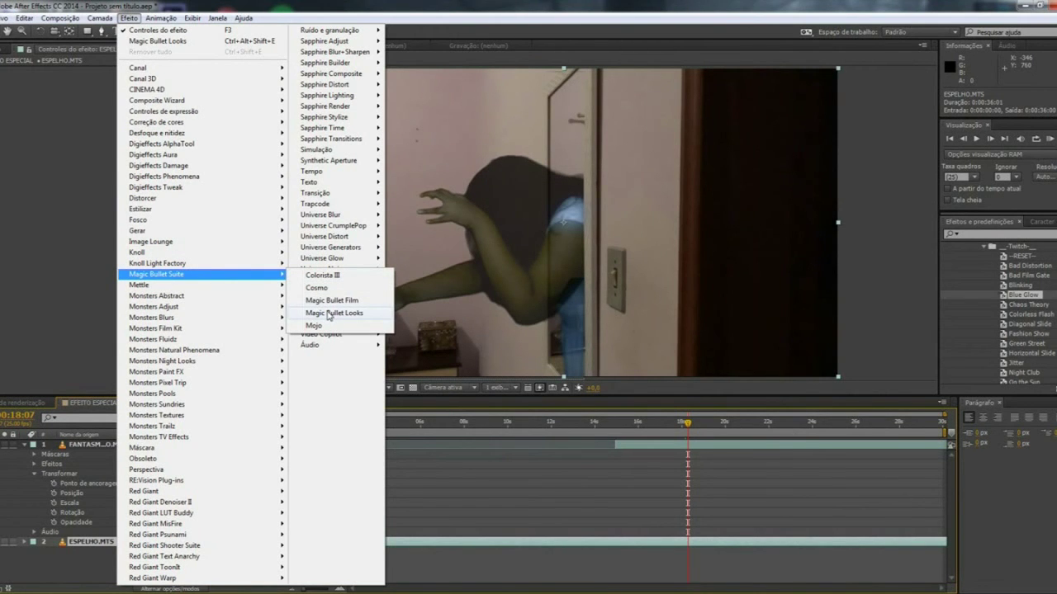
left_click(330, 314)
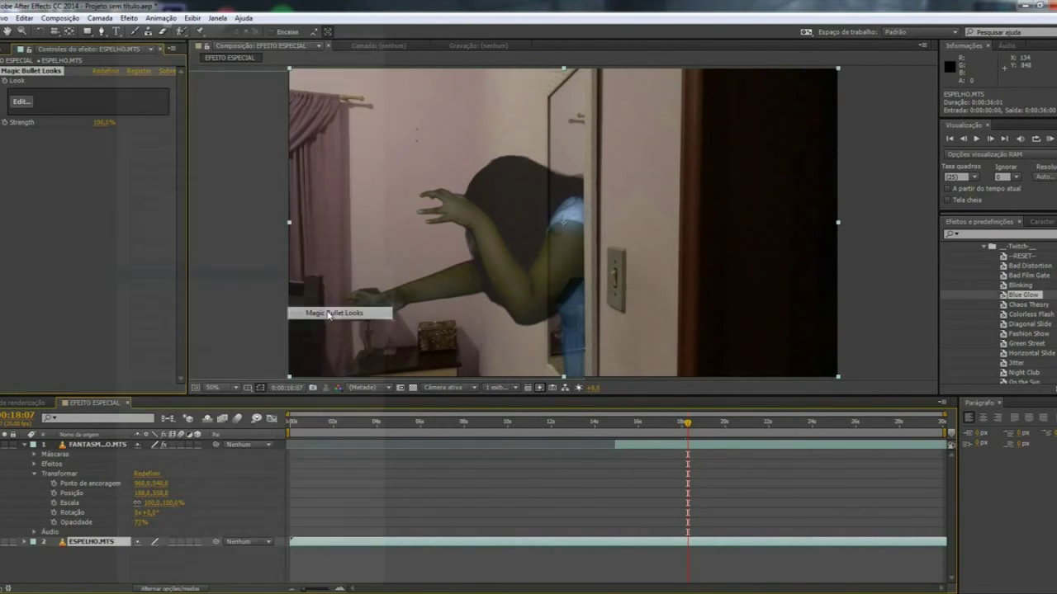
left_click(20, 102)
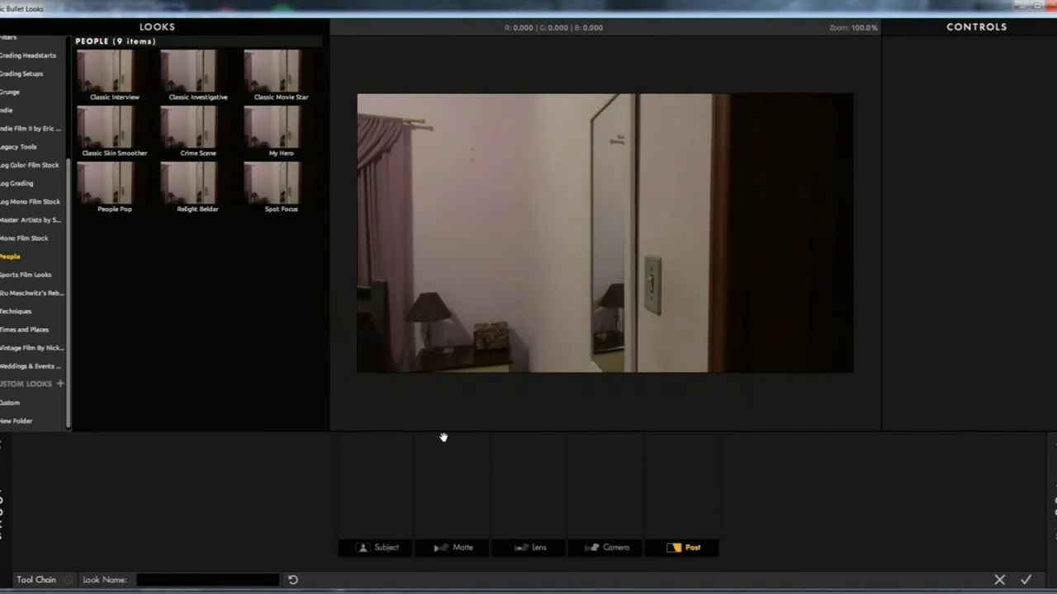
Grade the mirror with the Crime Scene look, stretch the Lens Vignette taller, and apply it.
left_click(196, 66)
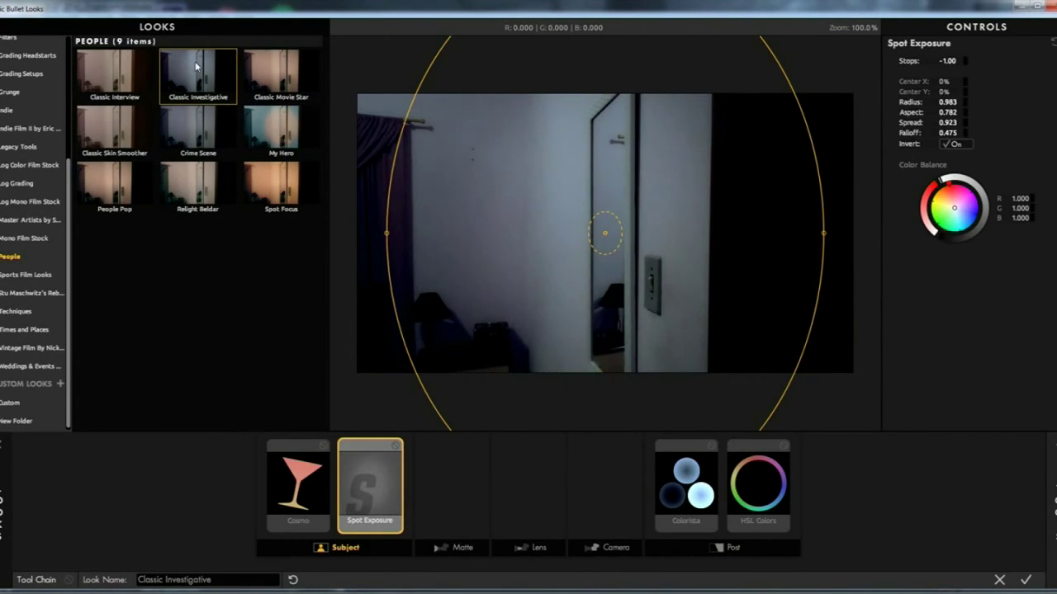
left_click(180, 120)
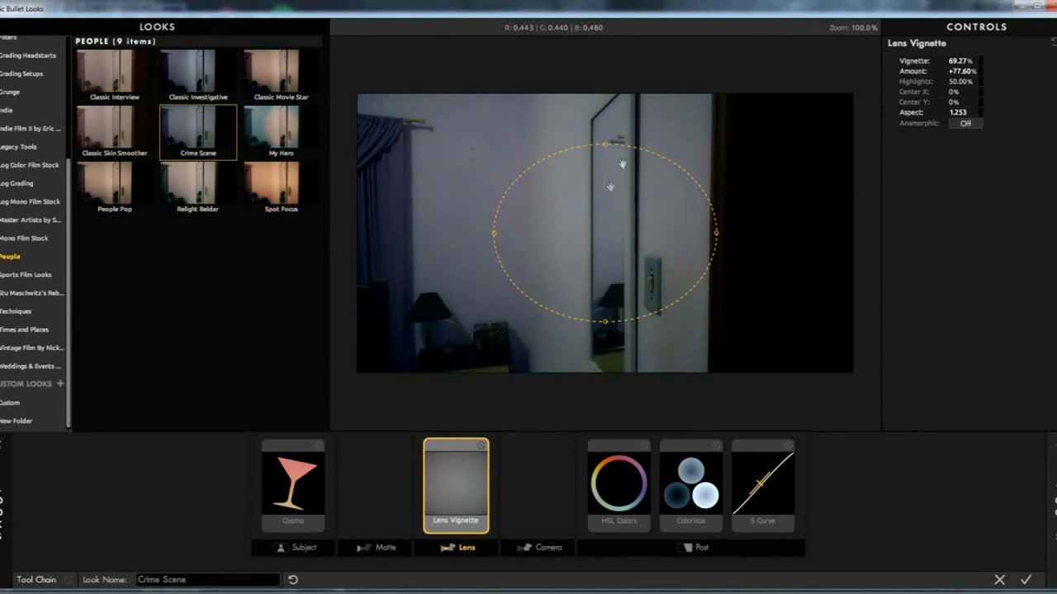
mouse_move(601, 144)
left_mouse_down()
mouse_move(596, 87)
mouse_move(605, 86)
left_mouse_up()
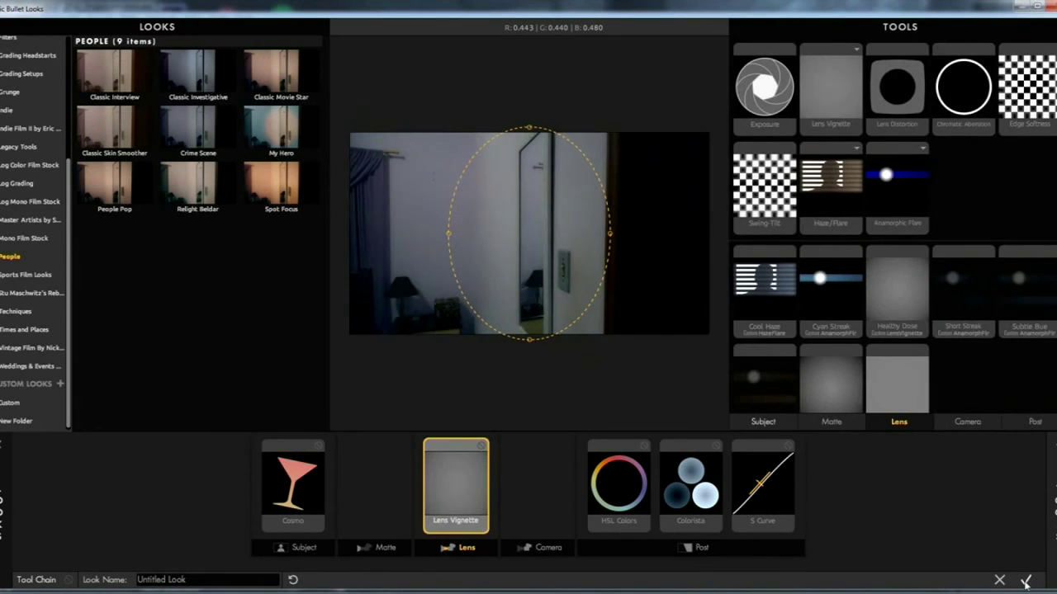
left_click(1025, 580)
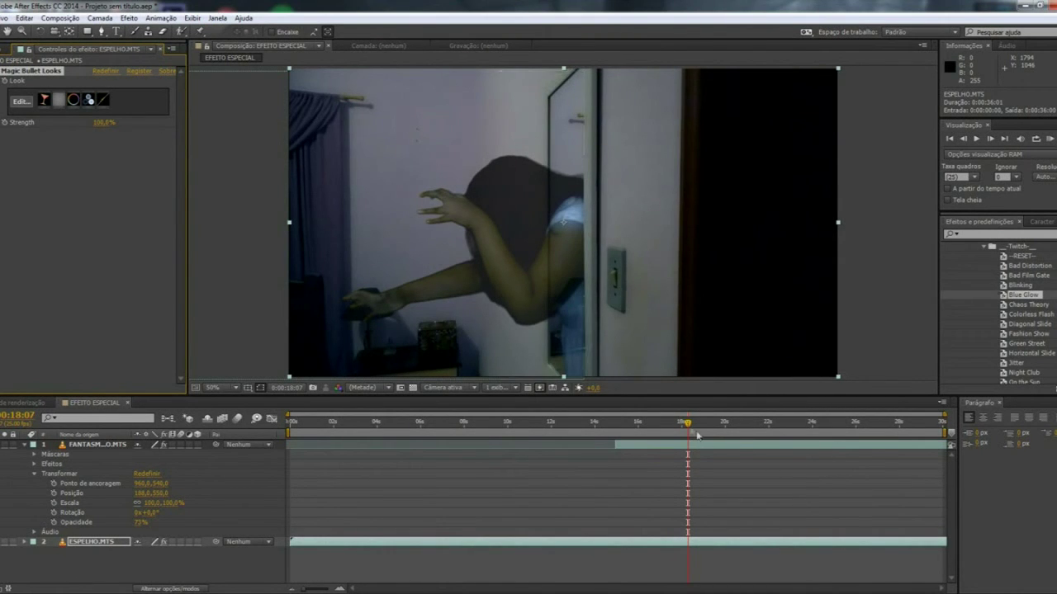
left_click_drag(673, 426, 625, 432)
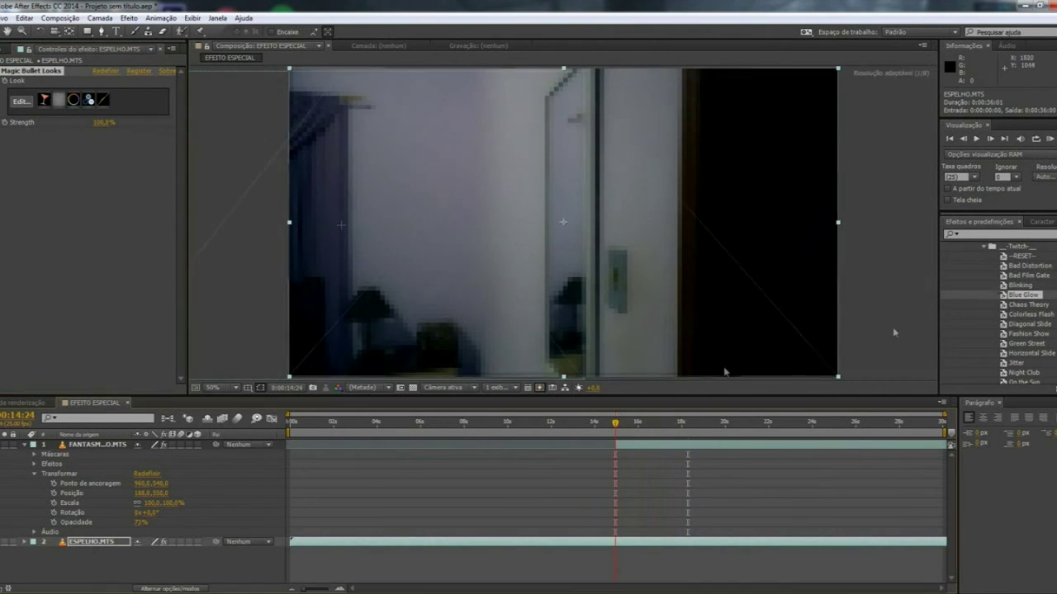
left_click(976, 138)
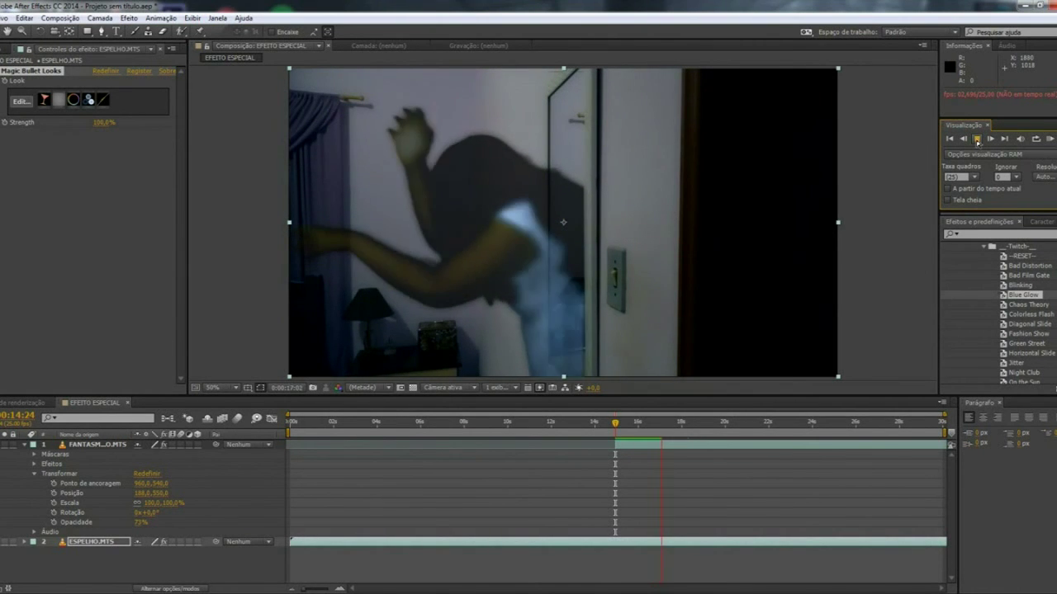
left_click(977, 141)
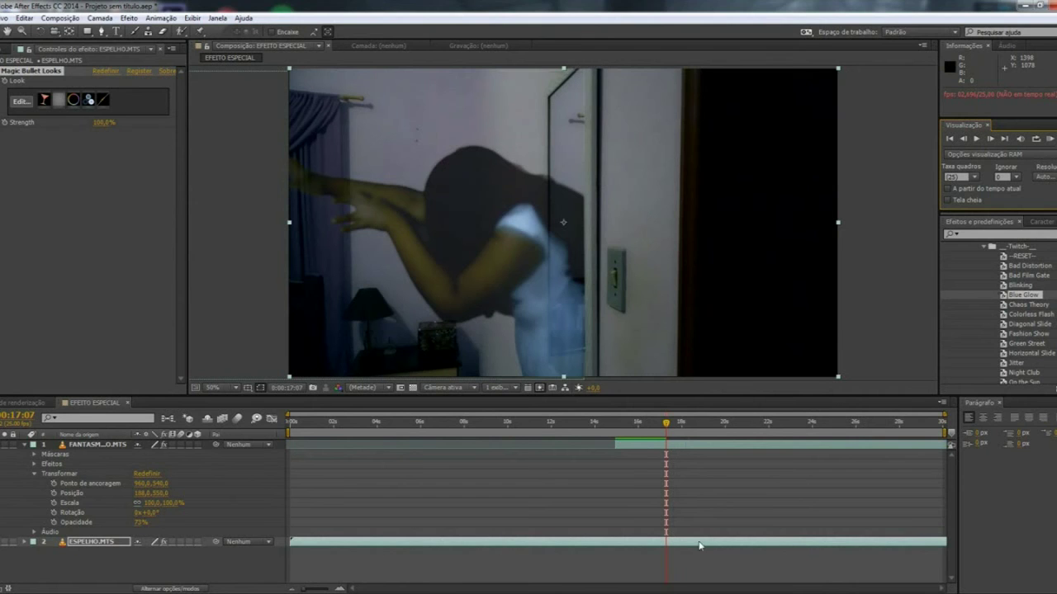
left_click(691, 448)
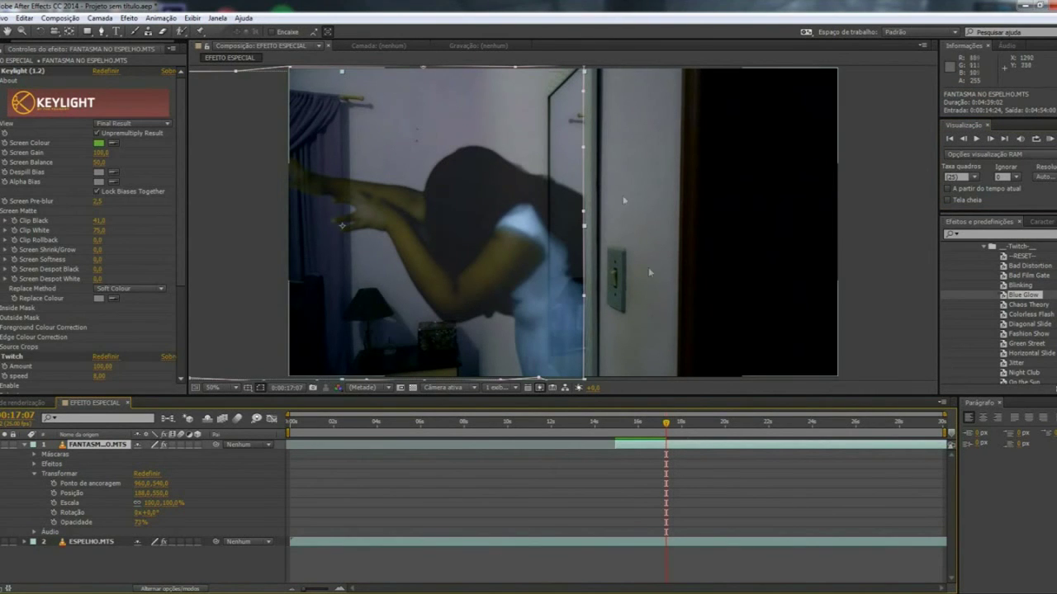
Reshape the ghost mask's vertices and nudge the layer to Position 196,0,536,0.
left_click_drag(584, 72, 588, 75)
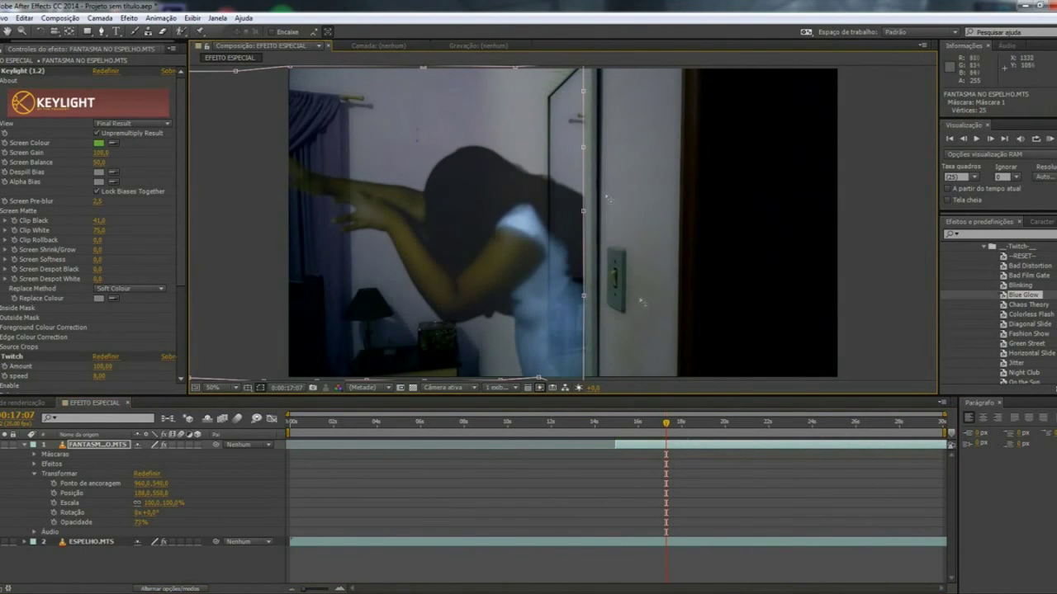
mouse_move(589, 74)
left_mouse_down()
mouse_move(558, 121)
mouse_move(577, 122)
left_mouse_up()
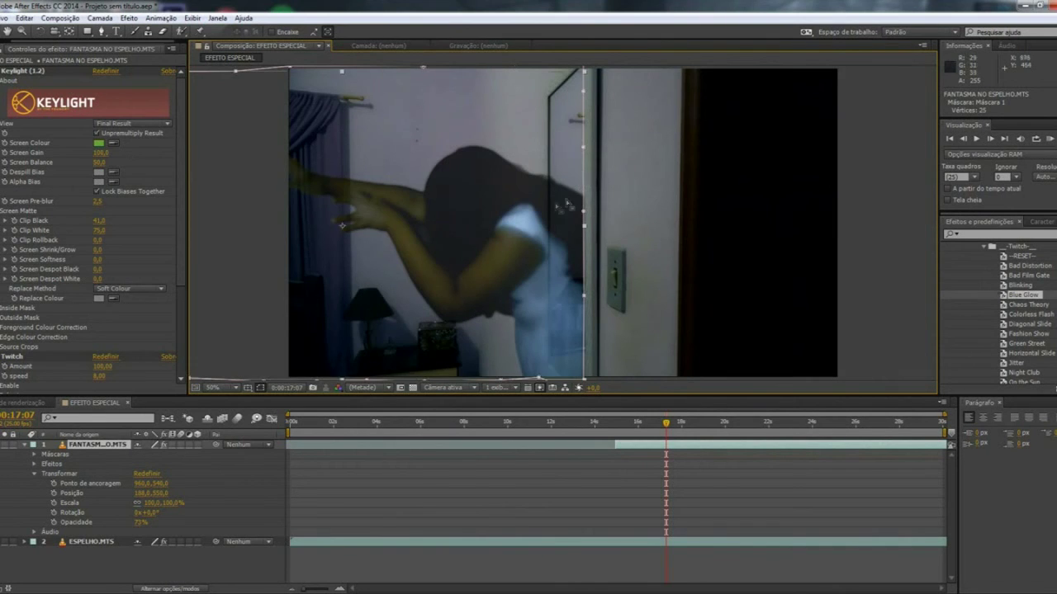
left_click_drag(543, 208, 546, 202)
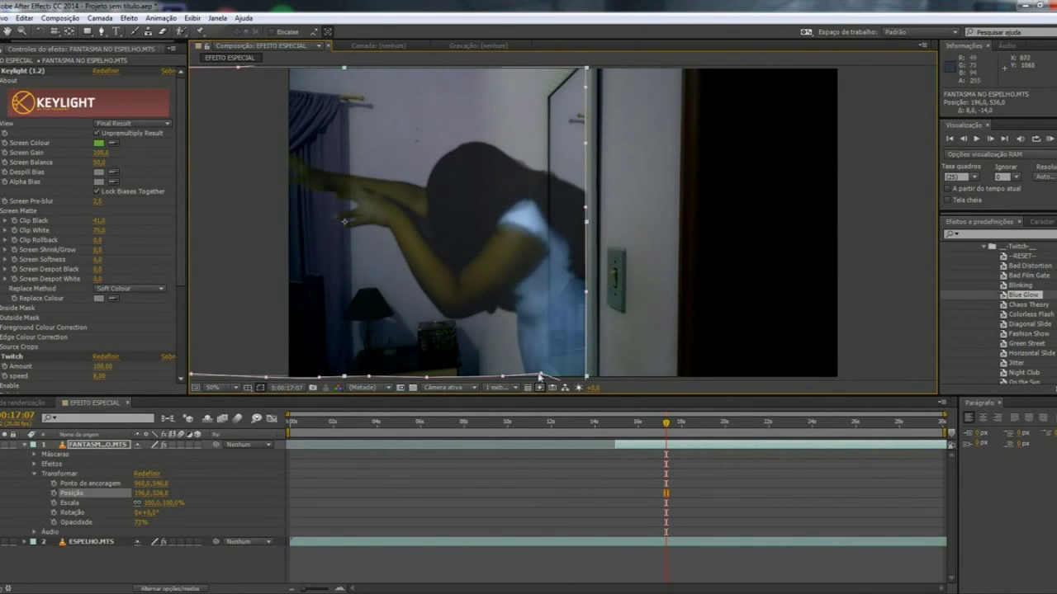
left_click_drag(540, 377, 543, 380)
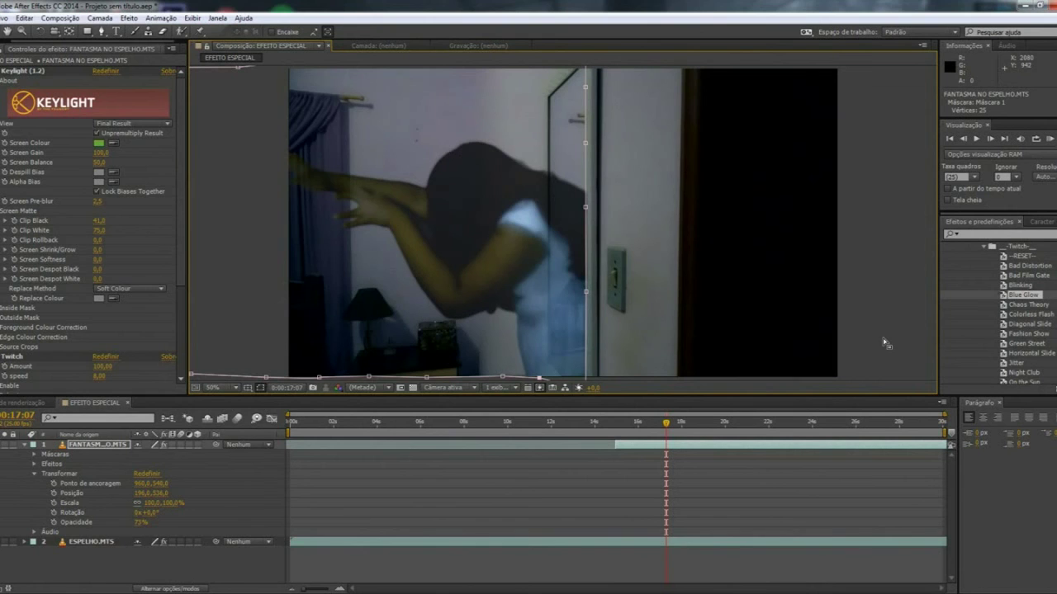
key("comma")
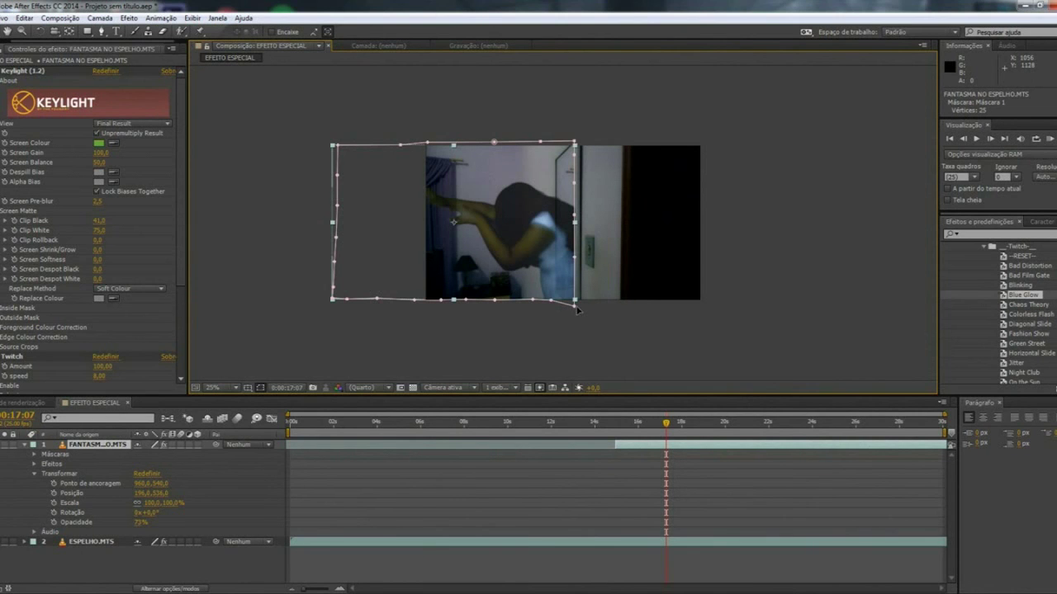
left_click_drag(576, 311, 575, 307)
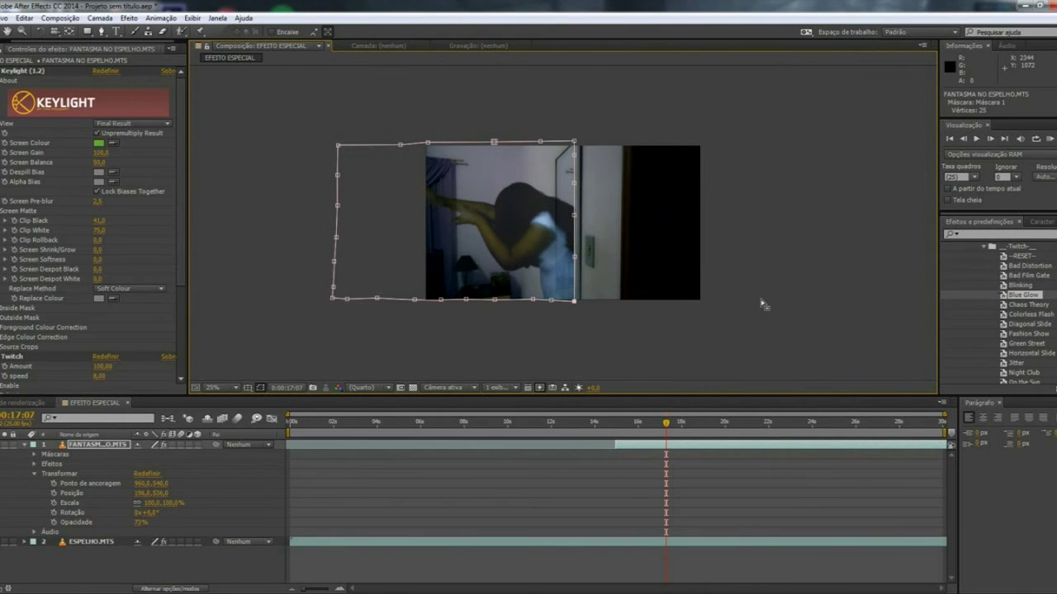
key("period")
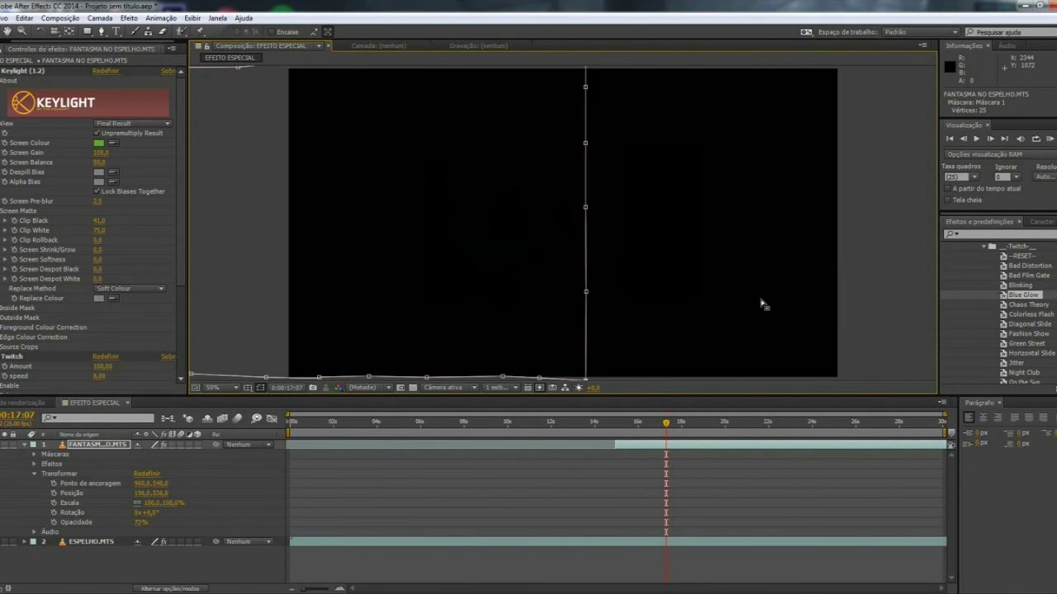
left_click(621, 432)
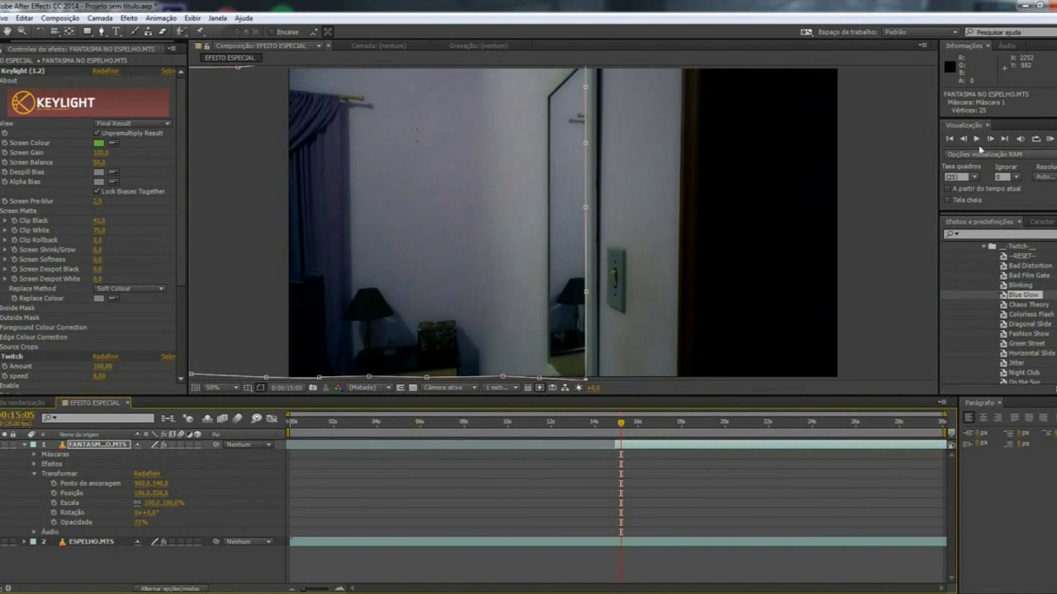
left_click(977, 139)
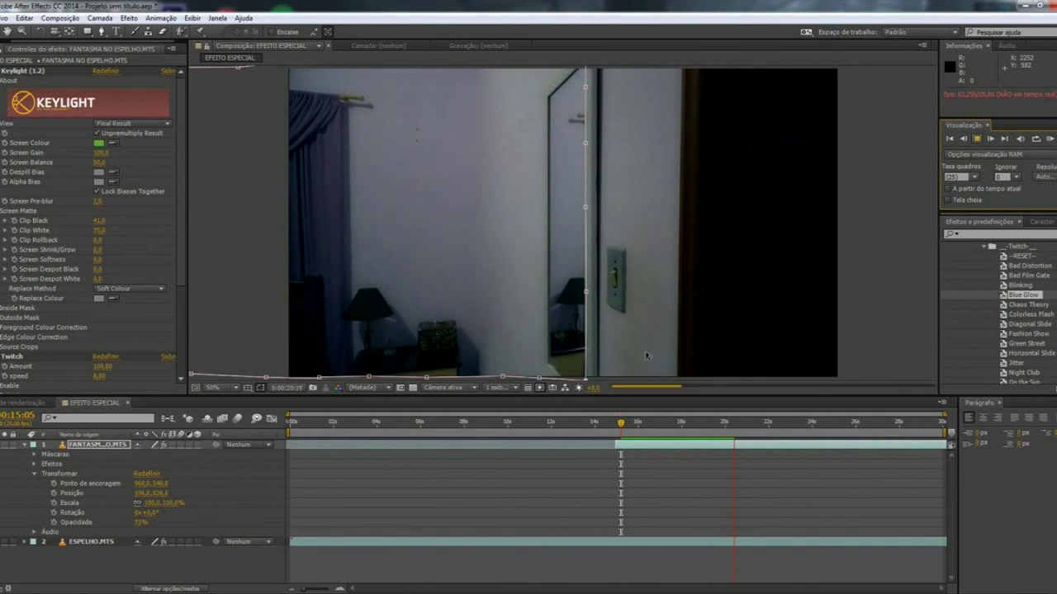
left_click(990, 139)
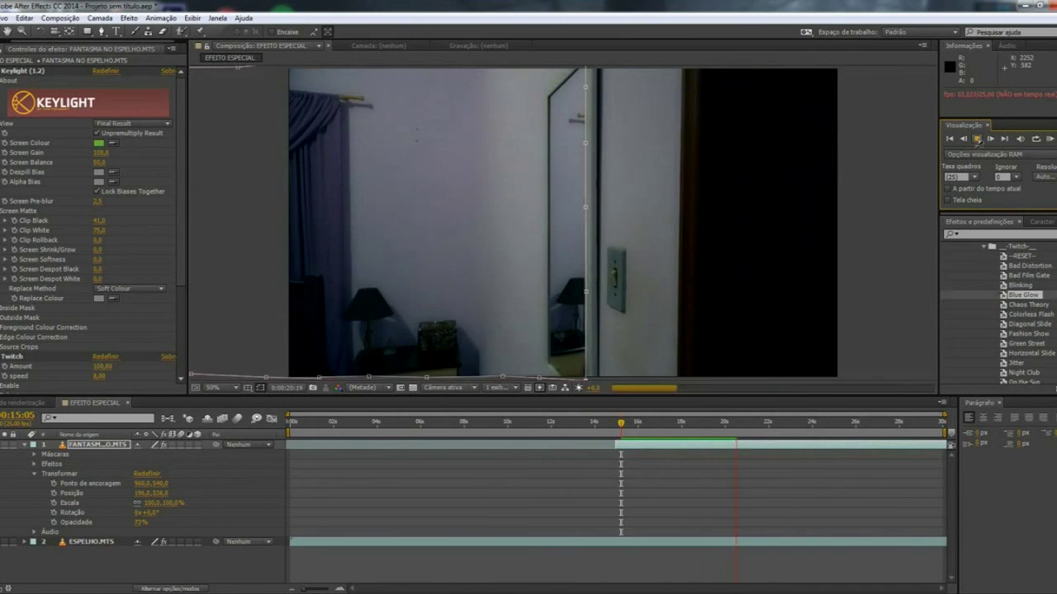
left_click(622, 423)
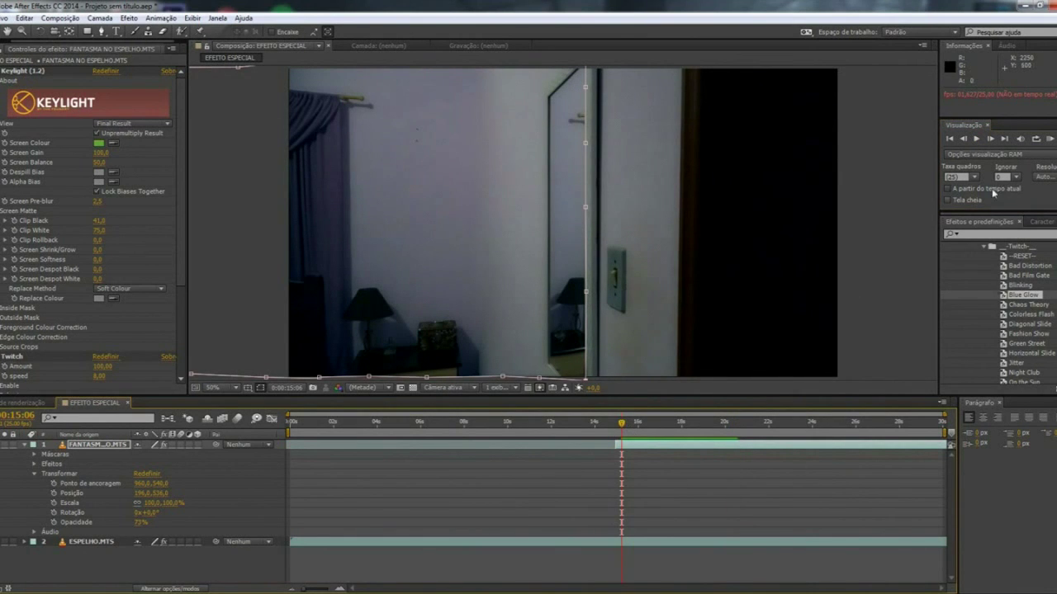
left_click(886, 238)
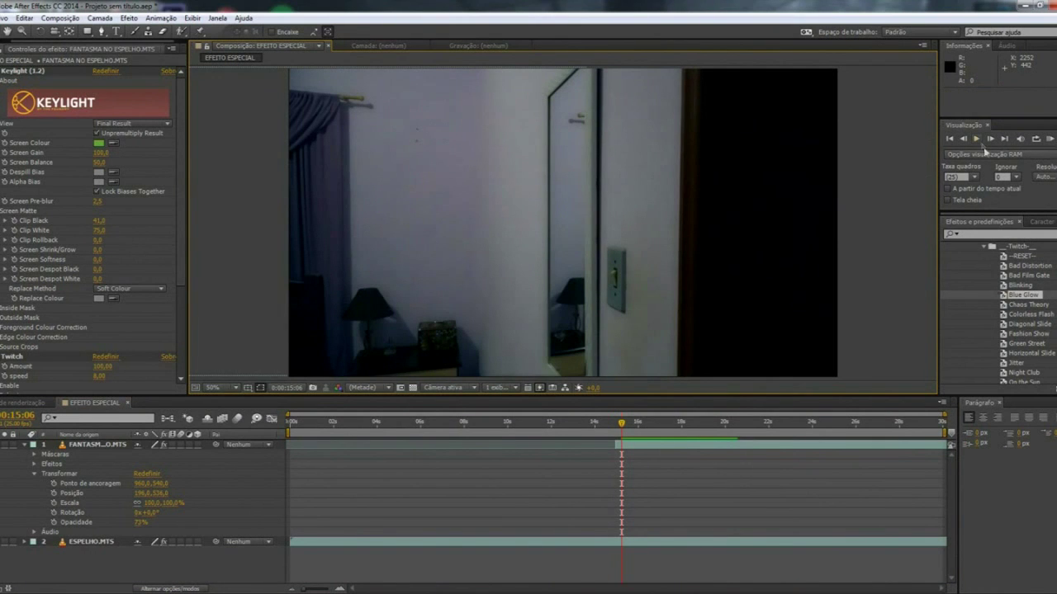
left_click(979, 140)
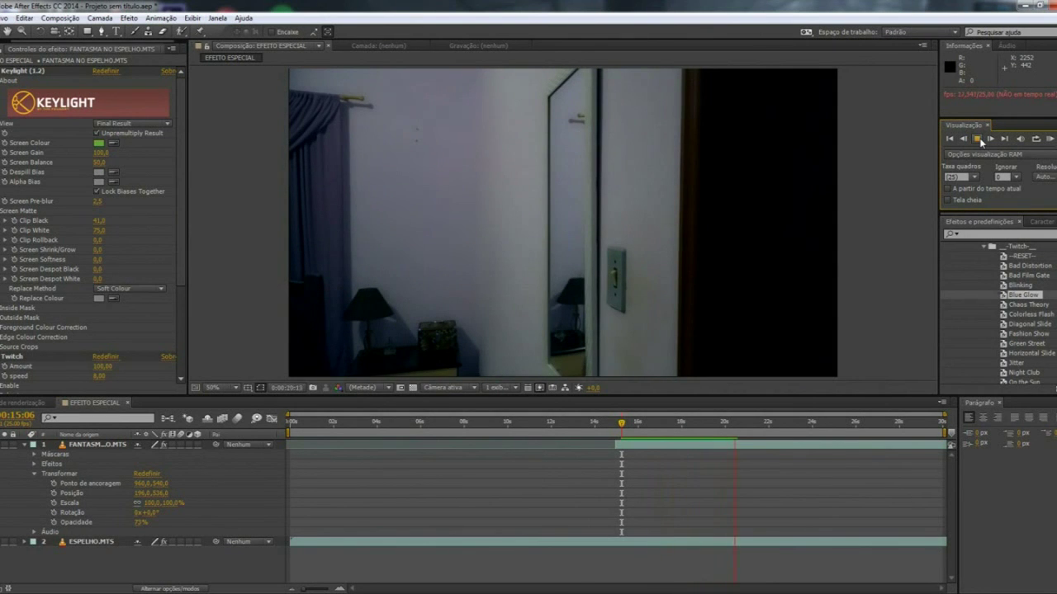
left_click(978, 138)
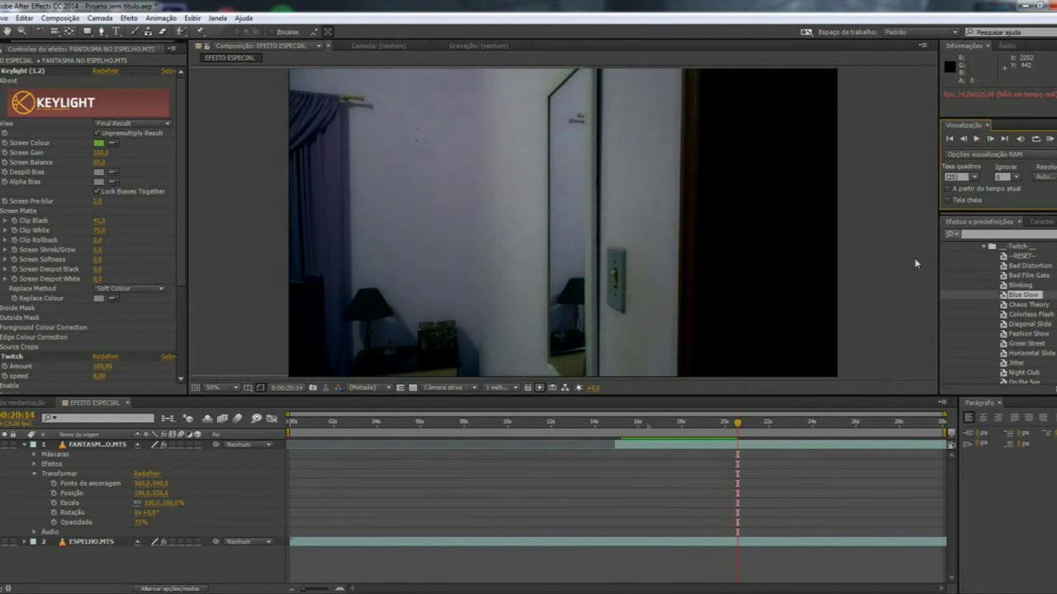